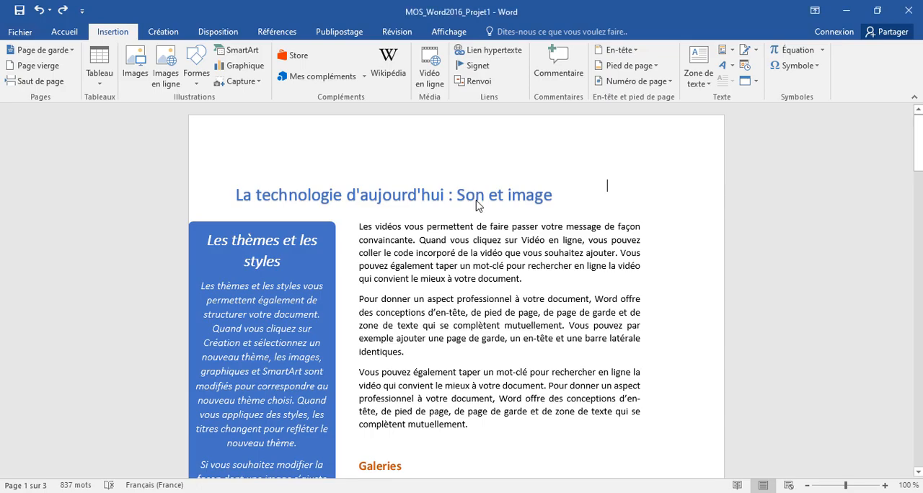
# Split the document window into two panes, placing the divider in the lower part of the window.
pyautogui.scroll(-7, 414, 202)
pyautogui.scroll(-20, 414, 203)
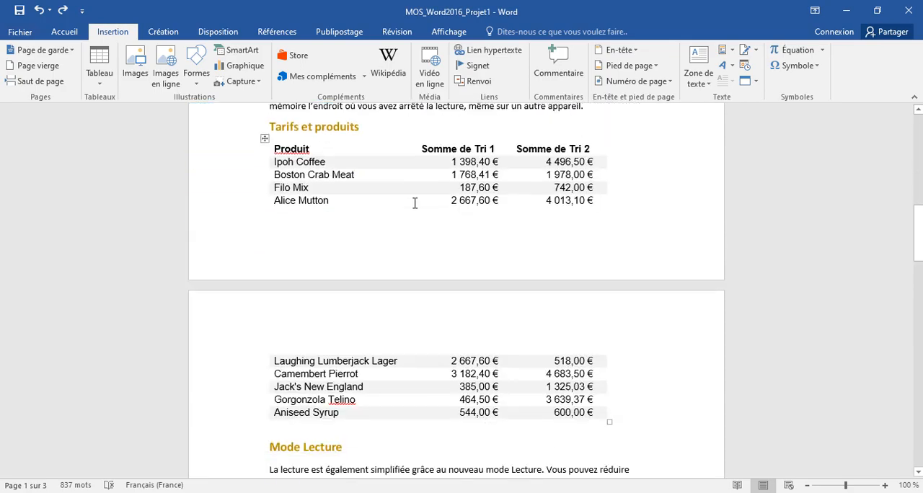
pyautogui.scroll(-3, 415, 205)
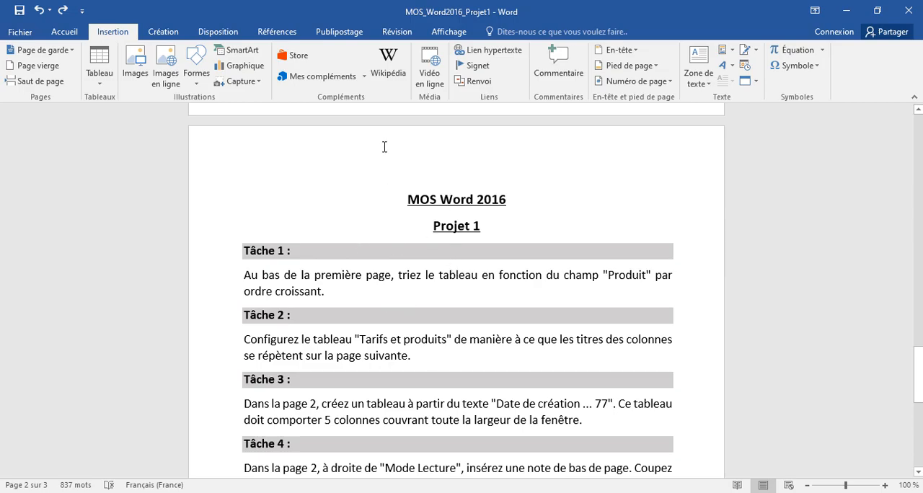
pyautogui.scroll(-1, 431, 295)
pyautogui.scroll(18, 430, 295)
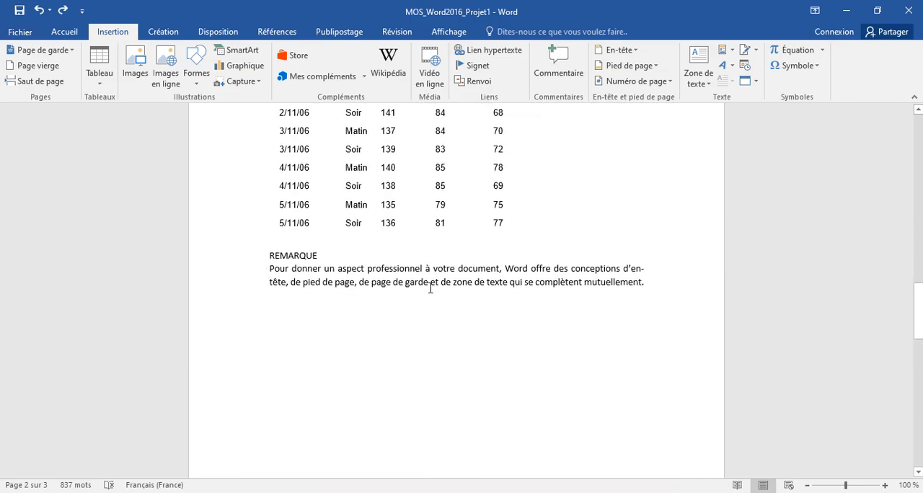
pyautogui.moveTo(919, 279); pyautogui.dragTo(920, 131)
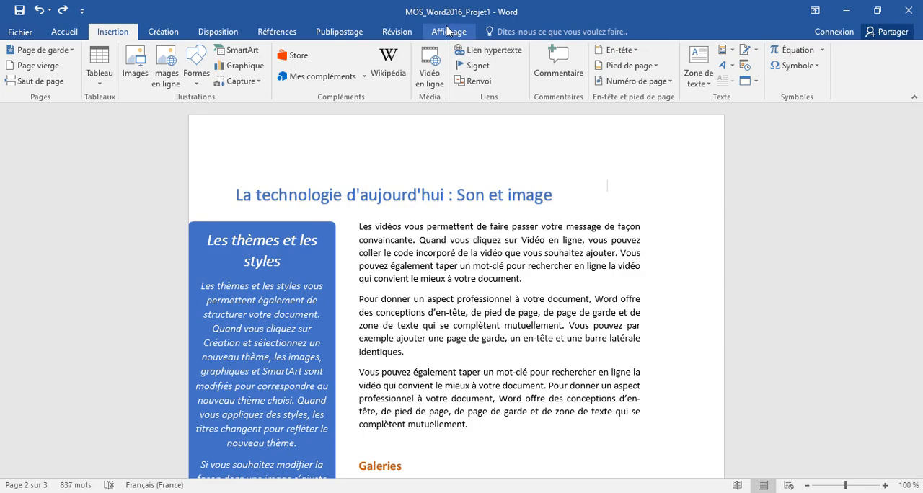
pyautogui.click(447, 31)
pyautogui.click(494, 72)
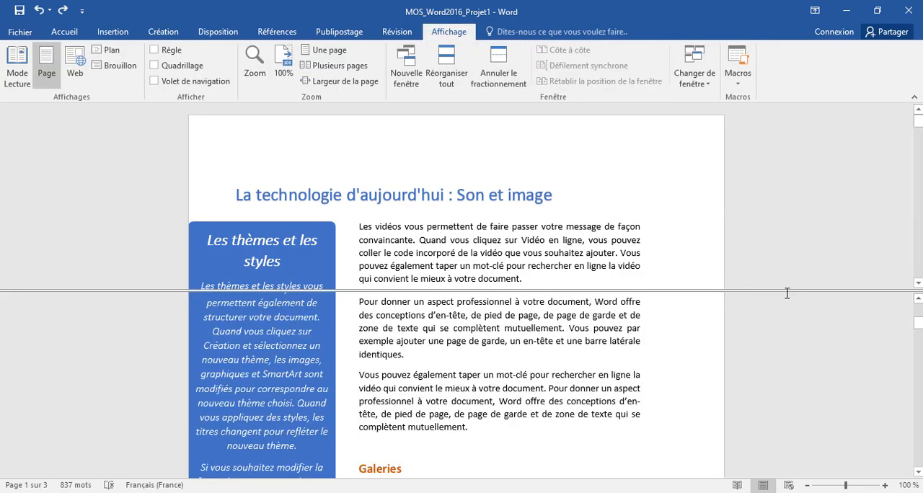
pyautogui.moveTo(787, 290); pyautogui.dragTo(787, 404)
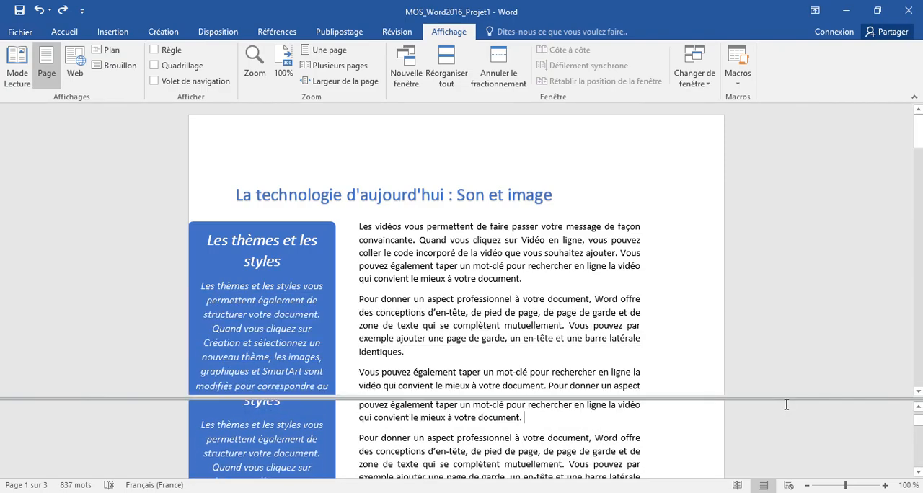
# Sort the "Tarifs et produits" table by the Produit column in ascending order.
pyautogui.scroll(-8, 668, 435)
pyautogui.scroll(-10, 663, 445)
pyautogui.scroll(-3, 563, 446)
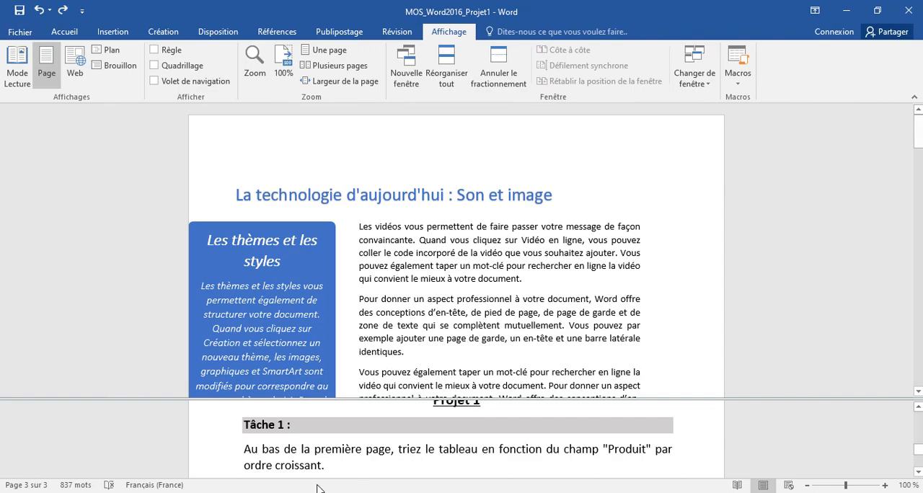
pyautogui.click(370, 306)
pyautogui.scroll(-8, 433, 294)
pyautogui.scroll(-5, 433, 294)
pyautogui.scroll(1, 433, 293)
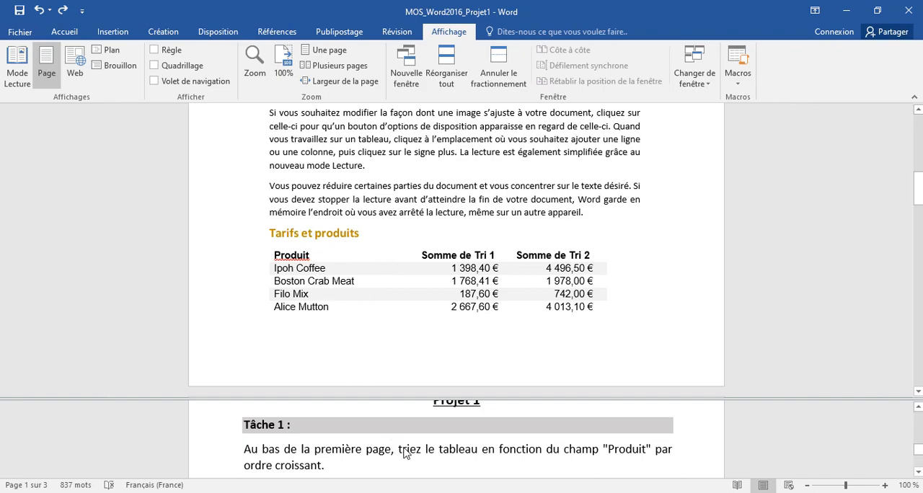
pyautogui.click(344, 287)
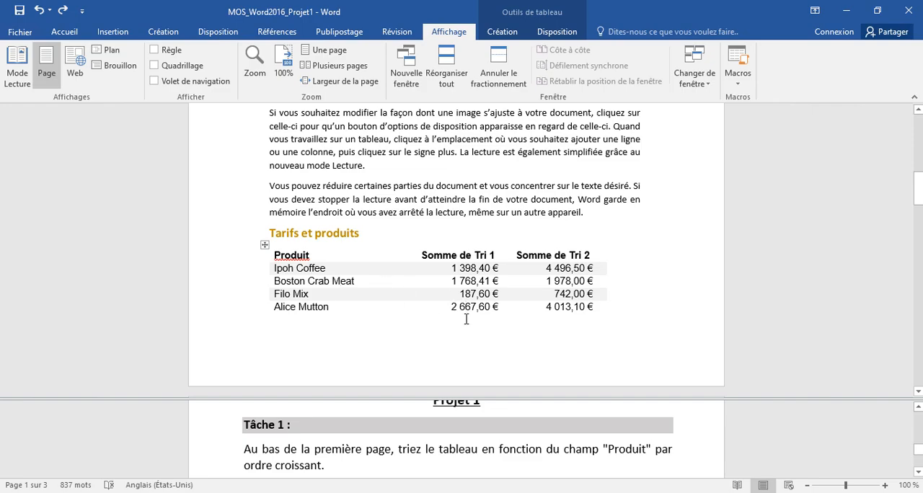
pyautogui.click(546, 36)
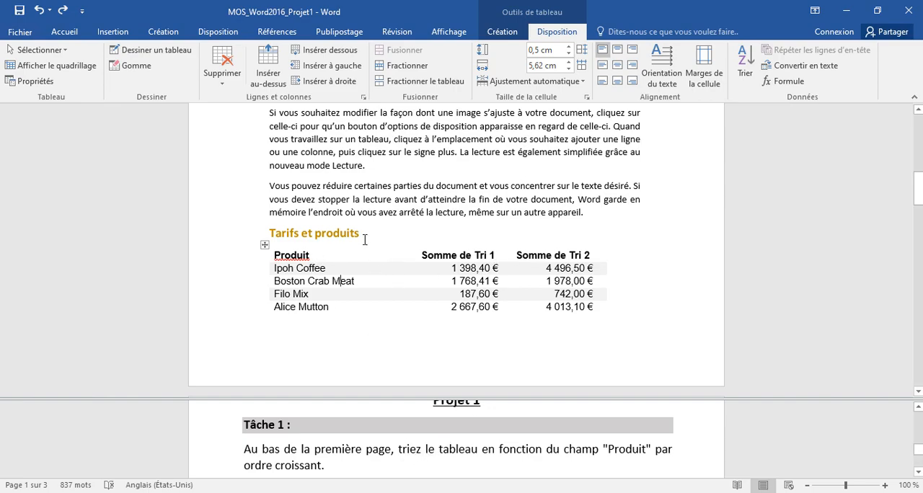
pyautogui.click(746, 64)
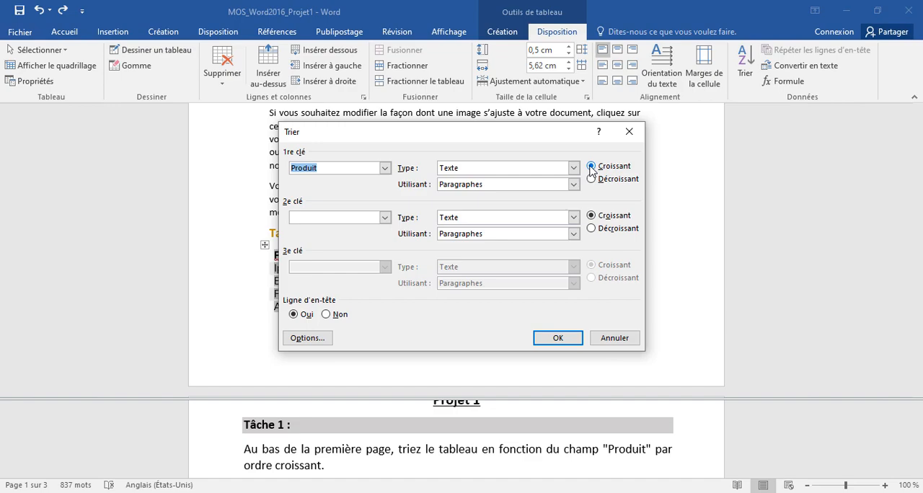
pyautogui.click(558, 338)
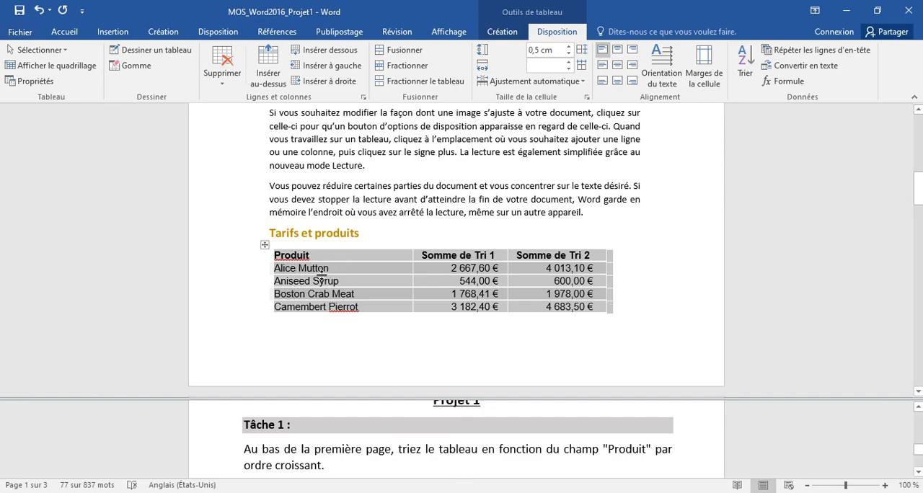
# Select the header row of the "Tarifs et produits" table and set it to repeat on the following page.
pyautogui.click(393, 449)
pyautogui.scroll(-2, 393, 448)
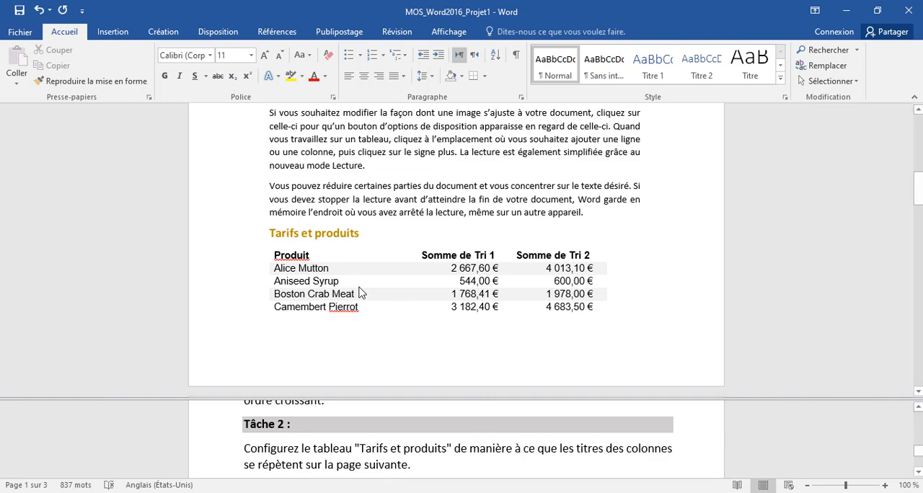
pyautogui.click(264, 246)
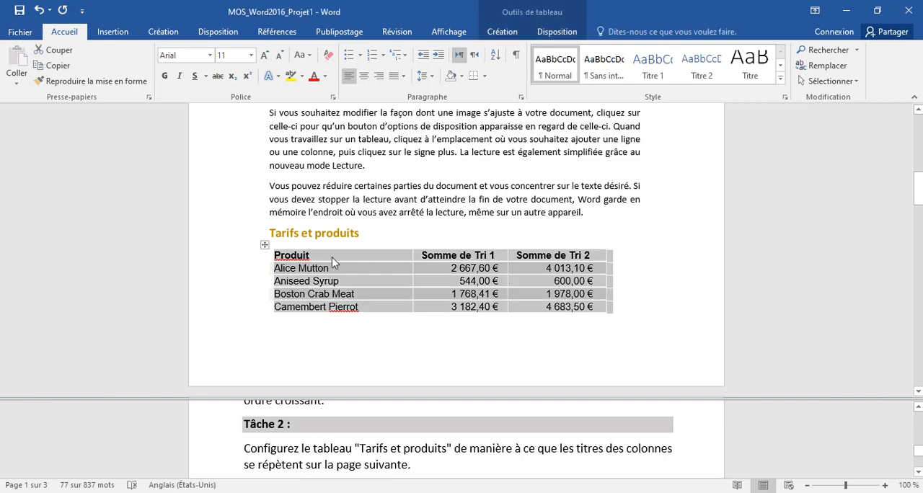
pyautogui.click(369, 281)
pyautogui.scroll(-6, 367, 267)
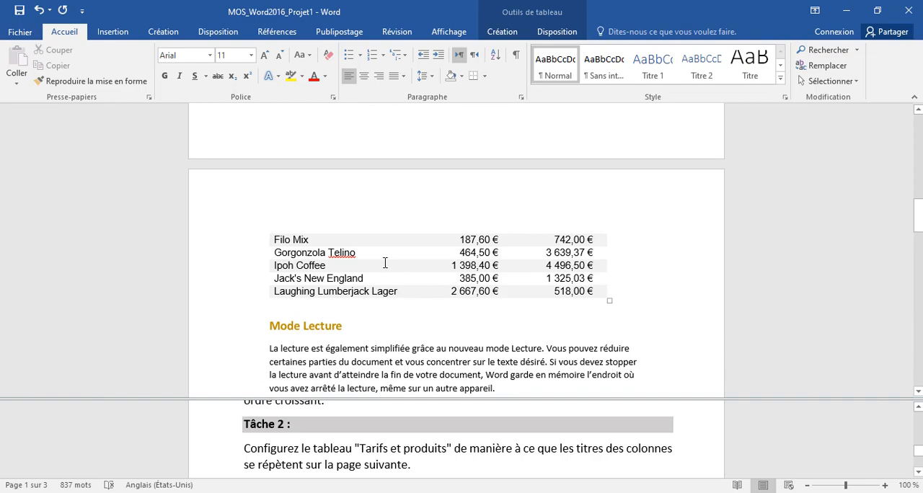
pyautogui.scroll(3, 385, 263)
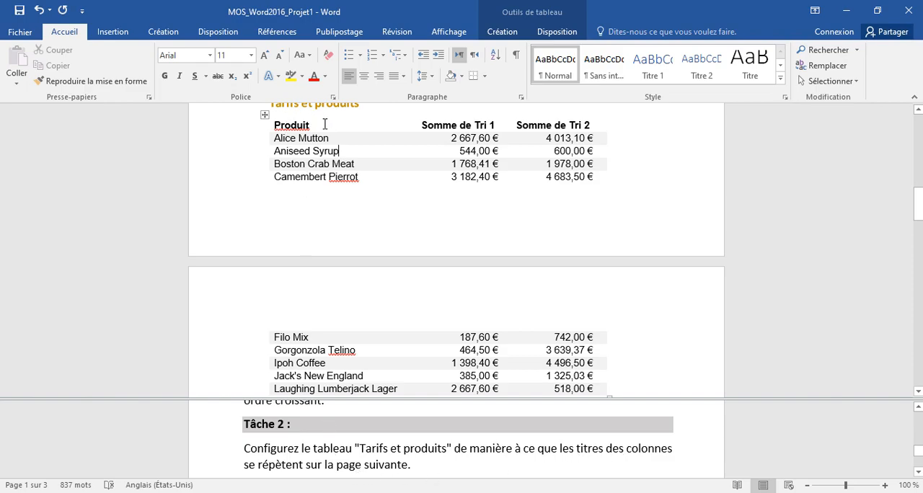
pyautogui.click(325, 337)
pyautogui.click(312, 126)
pyautogui.moveTo(301, 120); pyautogui.dragTo(577, 124)
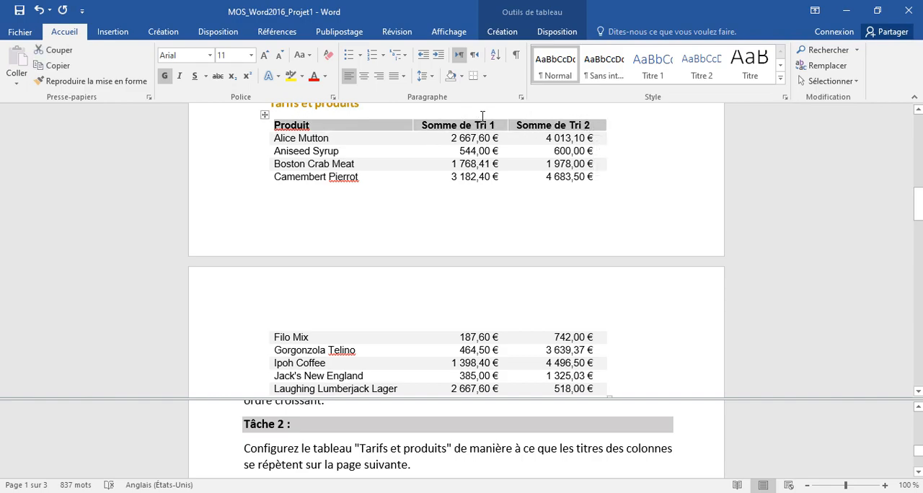
pyautogui.click(553, 34)
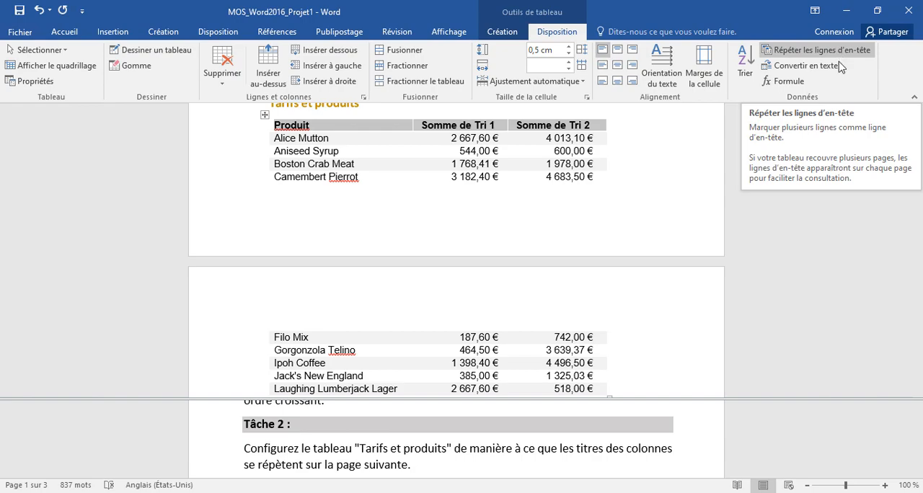
pyautogui.click(797, 54)
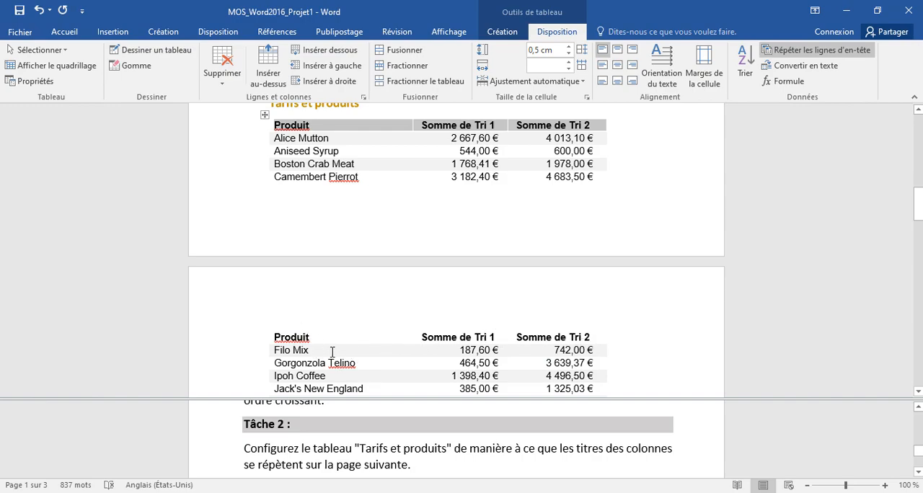
# Convert the "Programmation séquentielle" text from "Date de création" to "77" into a 5-column table fitted to the window.
pyautogui.click(385, 402)
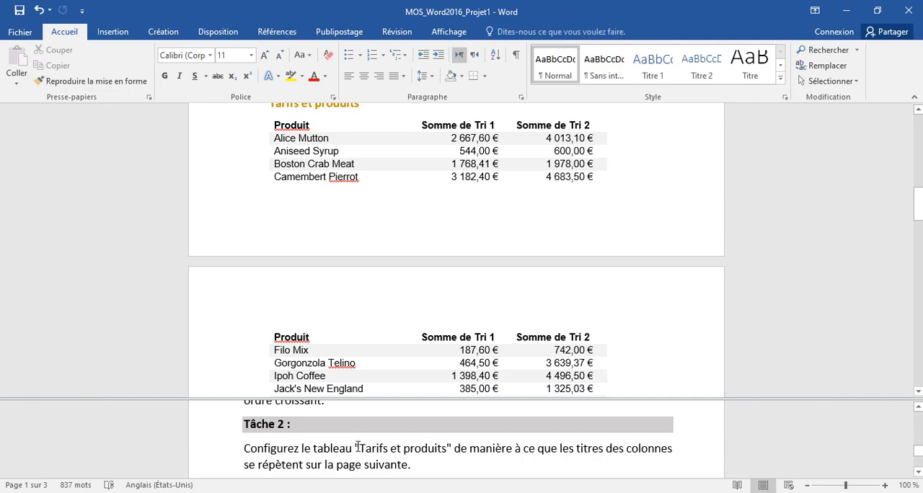
pyautogui.scroll(-3, 360, 451)
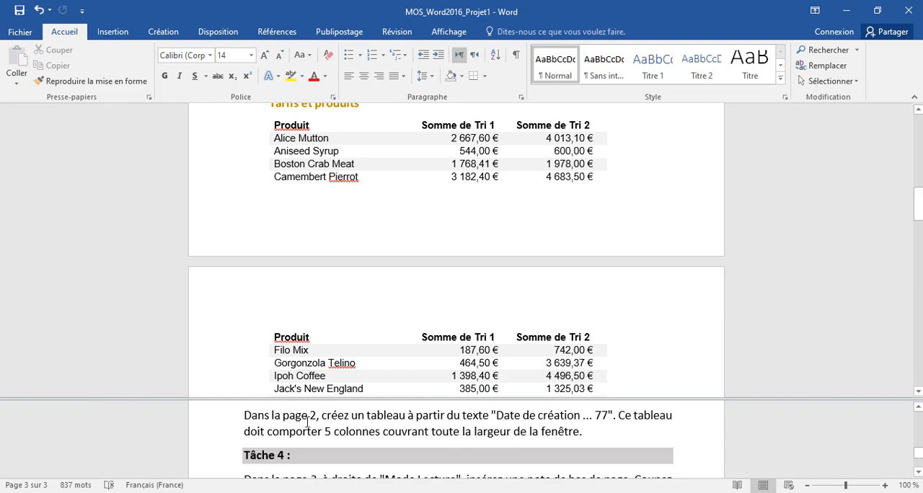
pyautogui.click(323, 352)
pyautogui.scroll(-5, 325, 352)
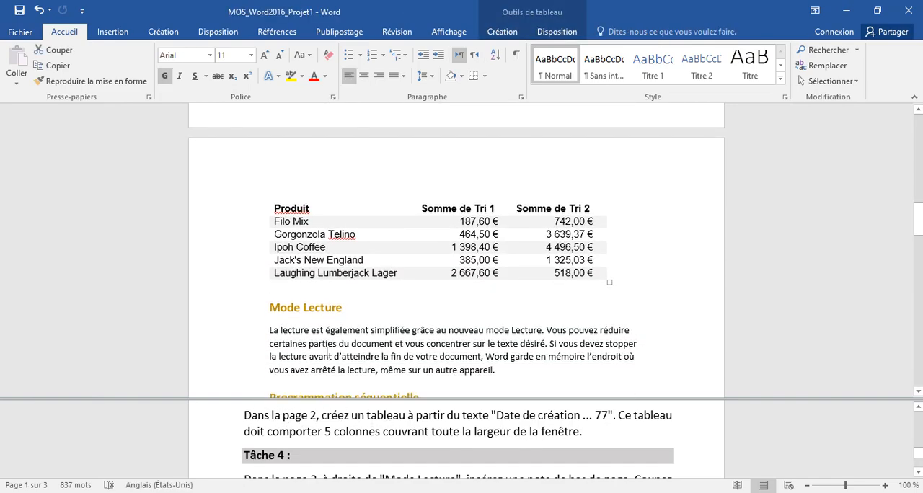
pyautogui.scroll(-4, 327, 352)
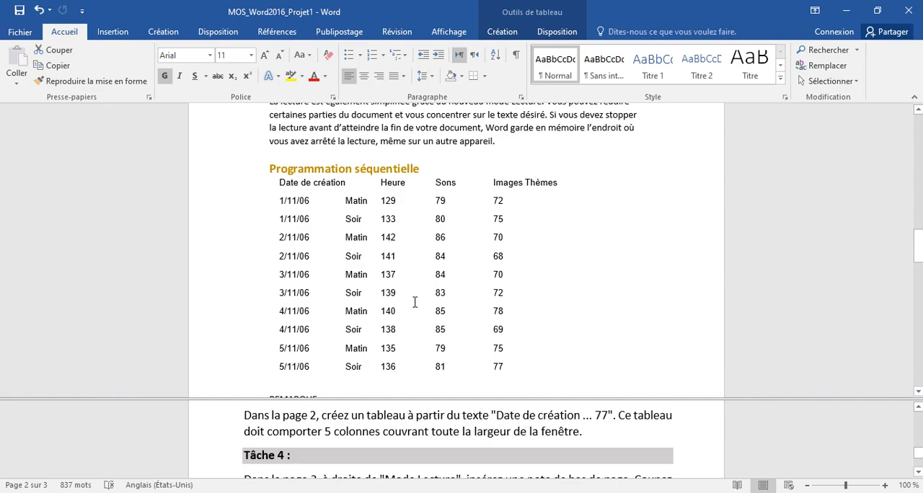
pyautogui.scroll(-1, 313, 228)
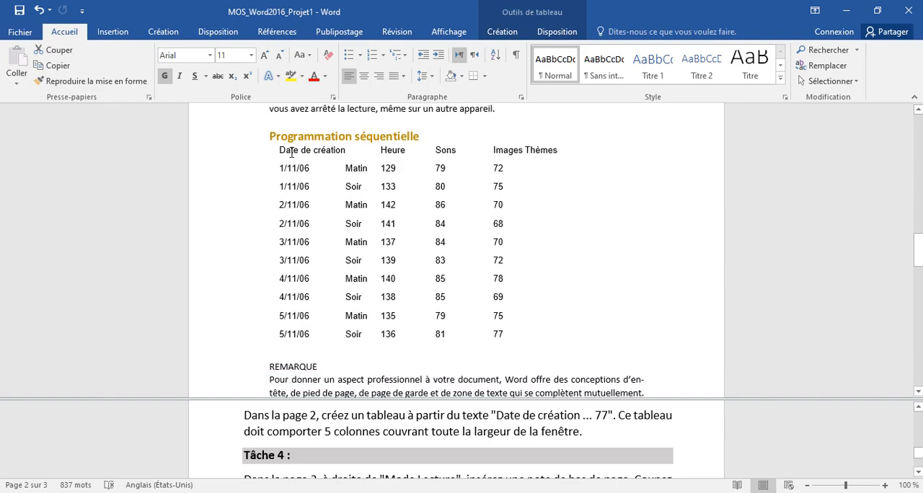
pyautogui.click(291, 151)
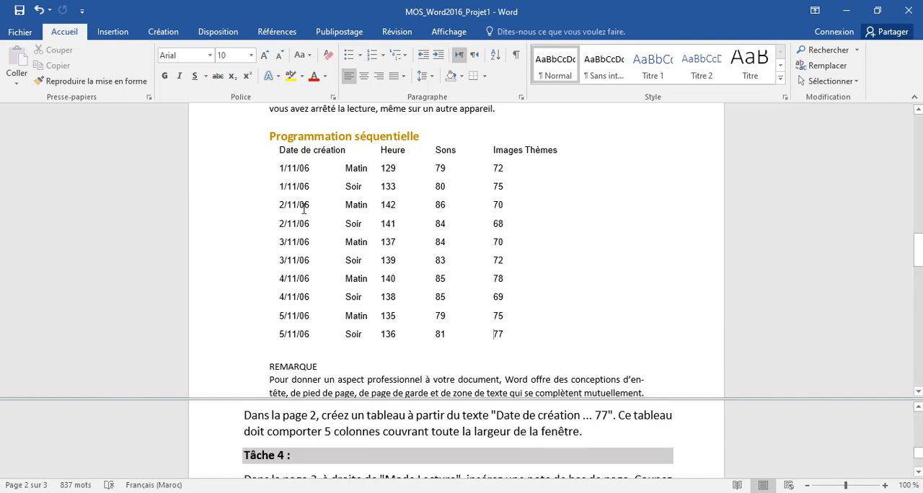
pyautogui.moveTo(280, 149); pyautogui.dragTo(515, 337)
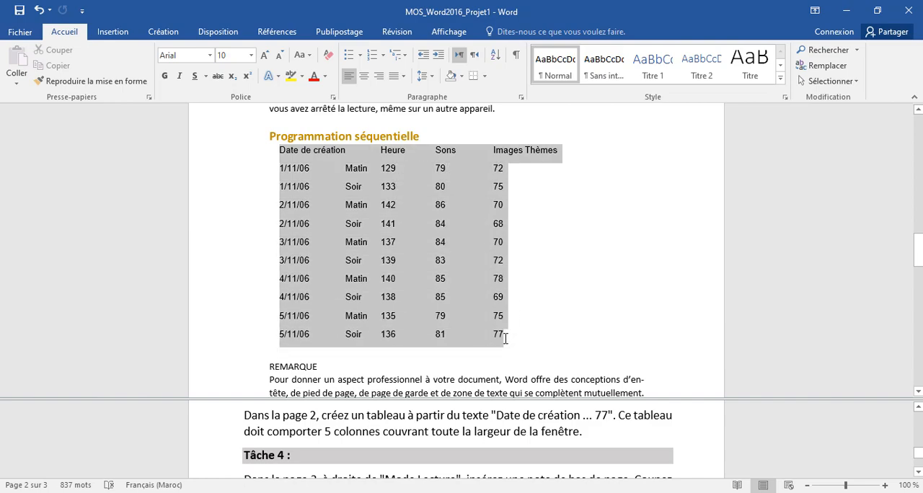
pyautogui.click(113, 34)
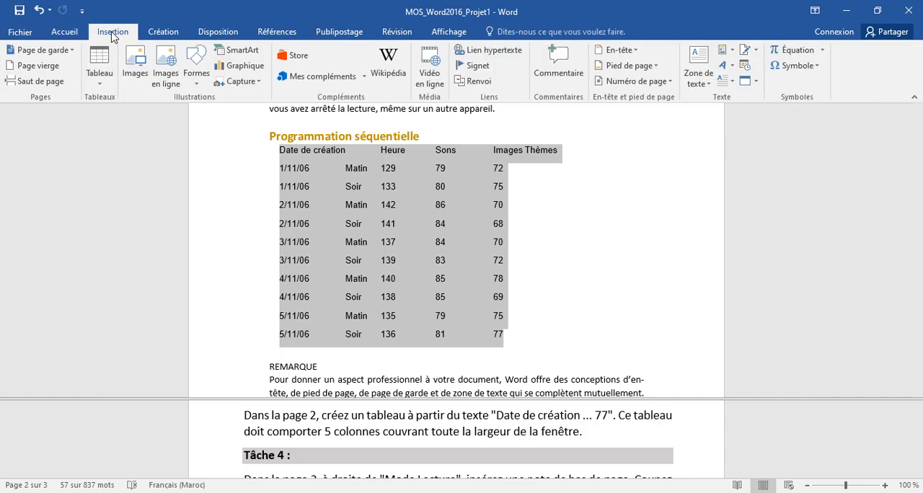
pyautogui.click(106, 81)
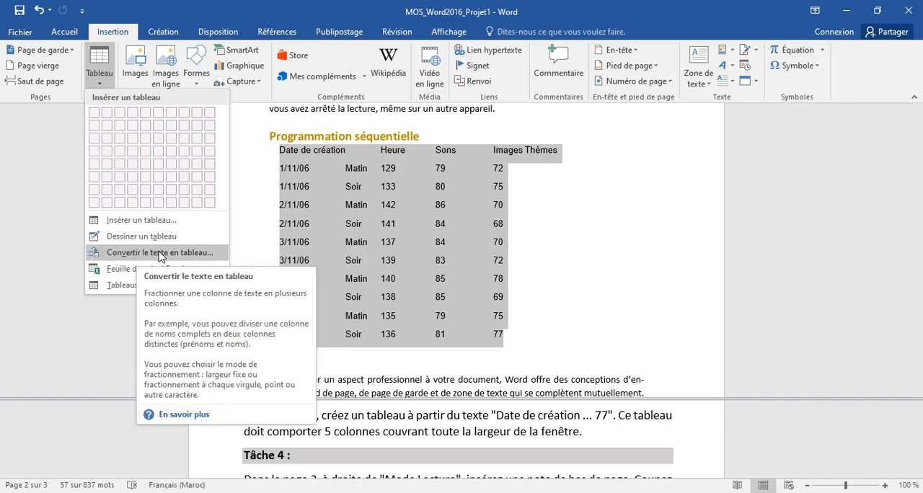
pyautogui.click(160, 254)
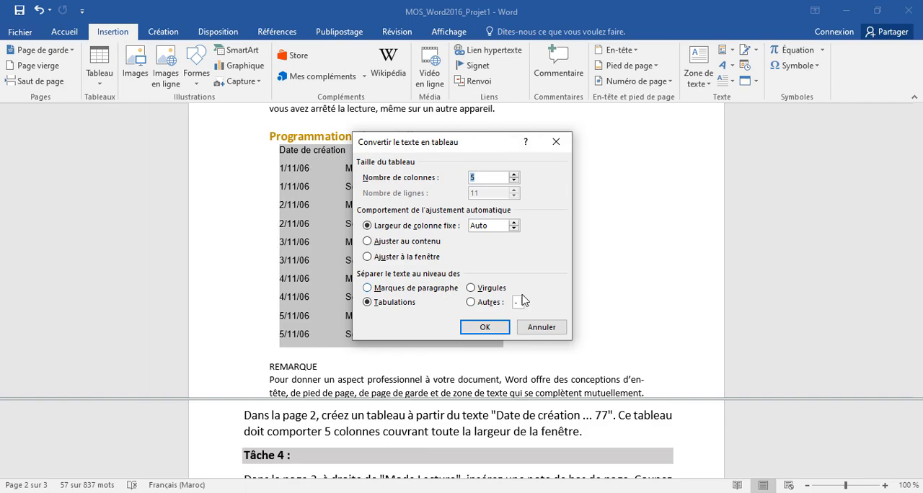
pyautogui.click(367, 258)
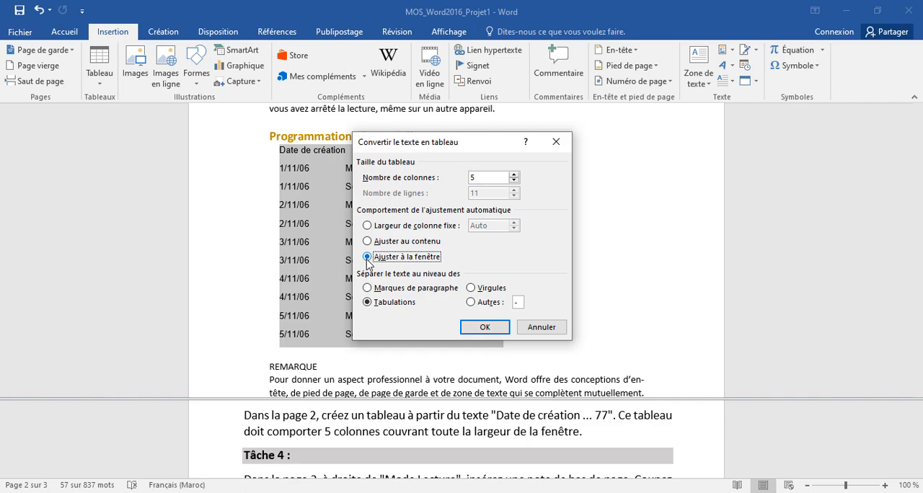
pyautogui.click(472, 327)
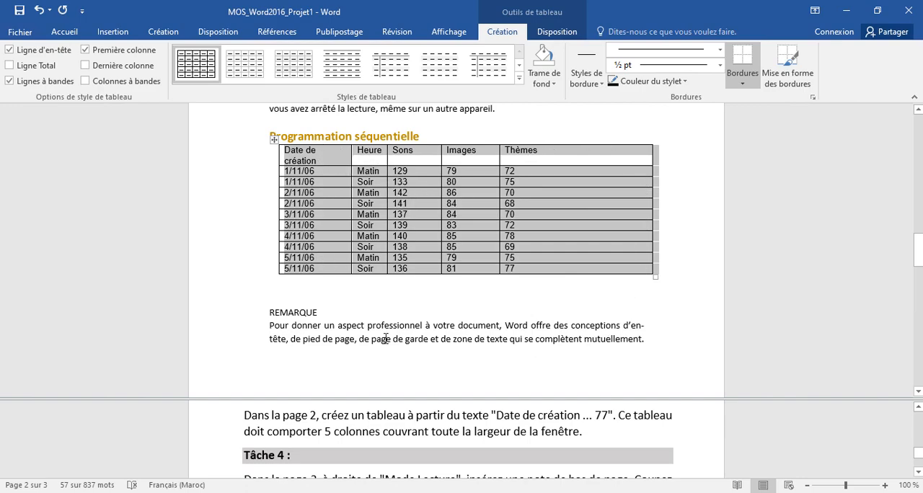
# Cut the "REMARQUE" paragraph text below the new table.
pyautogui.click(359, 439)
pyautogui.scroll(-1, 355, 441)
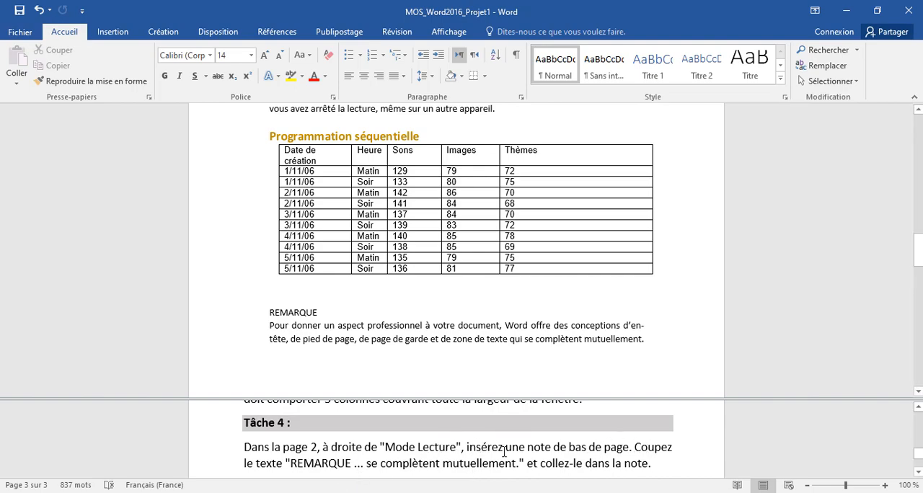
pyautogui.click(274, 311)
pyautogui.moveTo(271, 315); pyautogui.dragTo(650, 344)
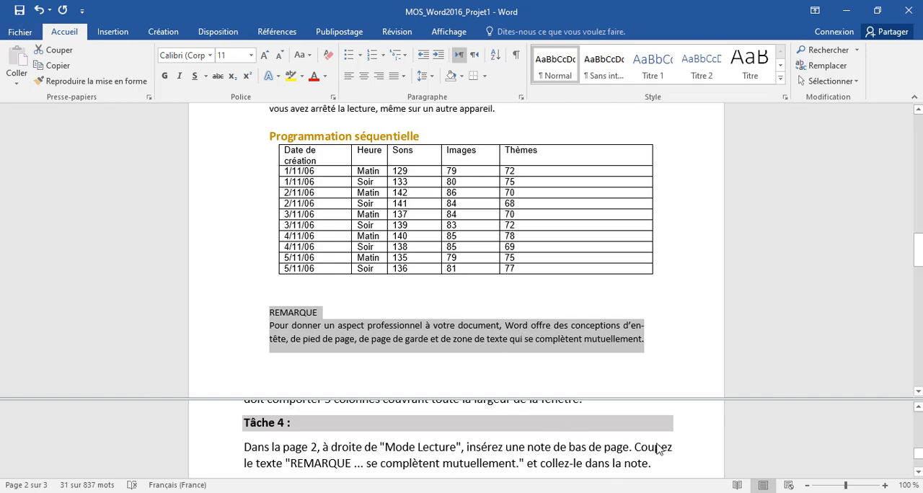
pyautogui.rightClick(309, 326)
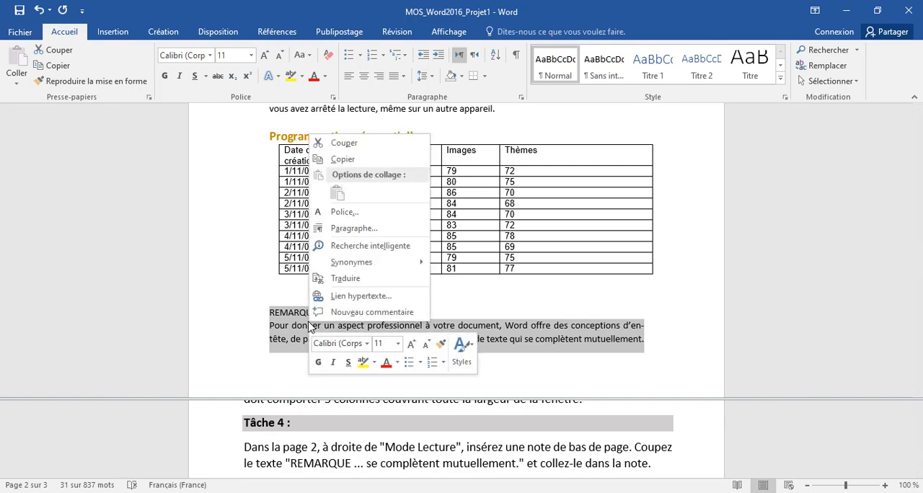
pyautogui.click(343, 143)
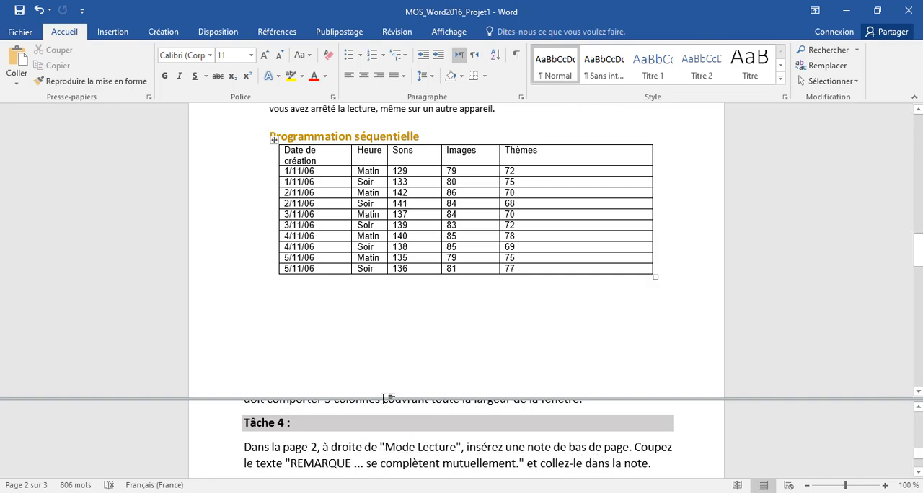
# Insert a footnote after the "Mode Lecture" heading and paste the cut REMARQUE text into it.
pyautogui.scroll(5, 340, 246)
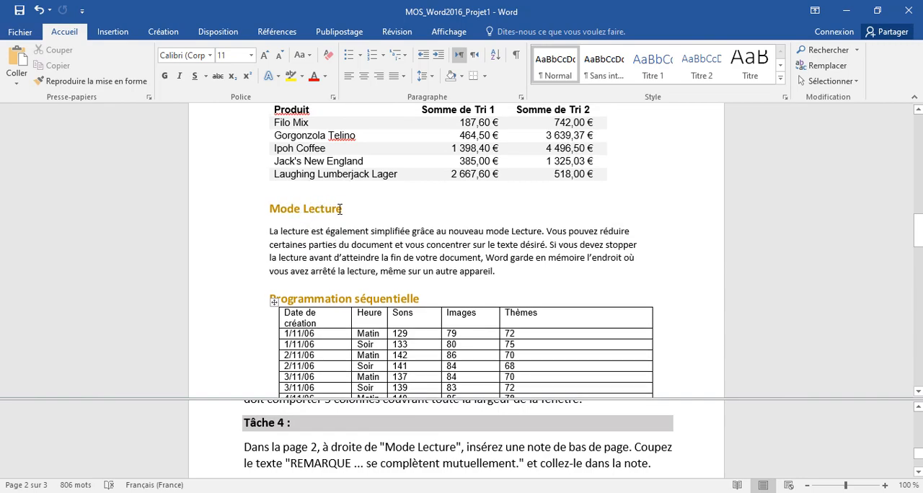
pyautogui.click(343, 209)
pyautogui.click(275, 32)
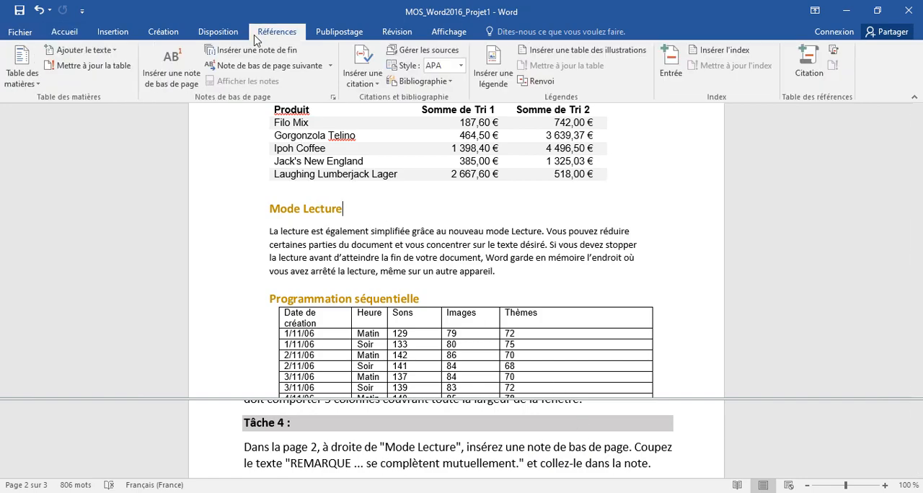
pyautogui.click(172, 78)
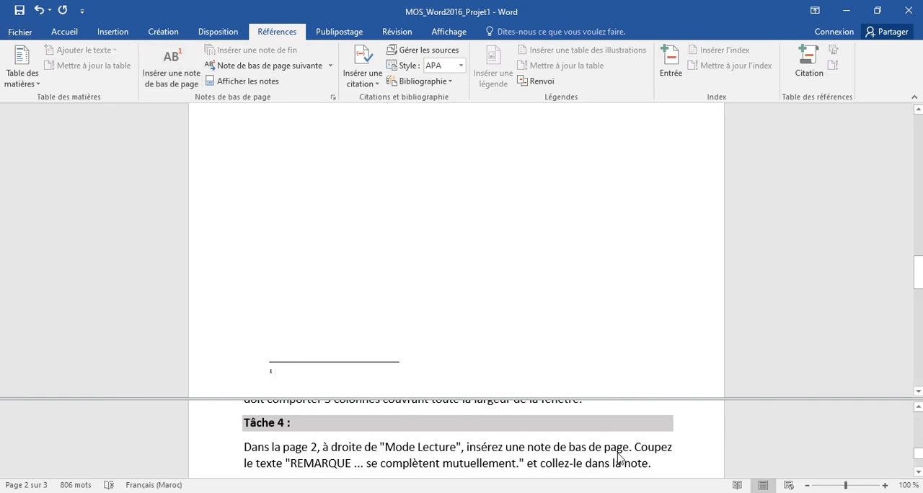
pyautogui.rightClick(274, 375)
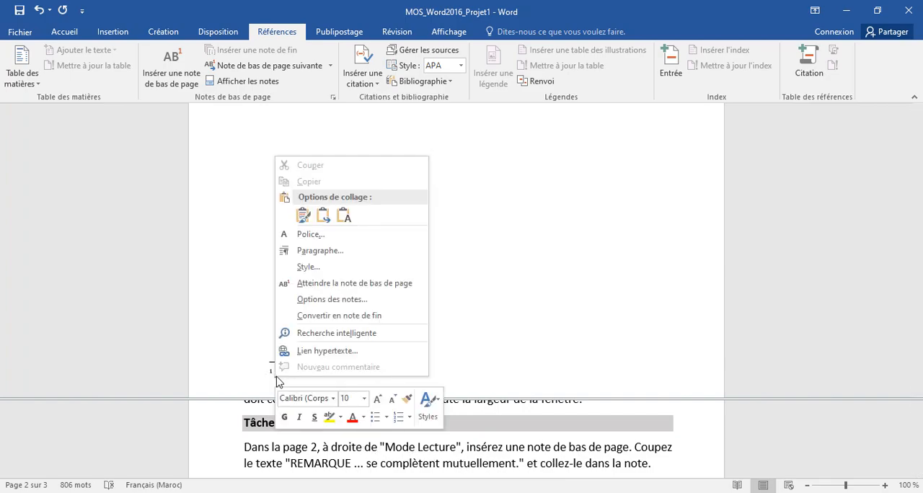
pyautogui.click(346, 218)
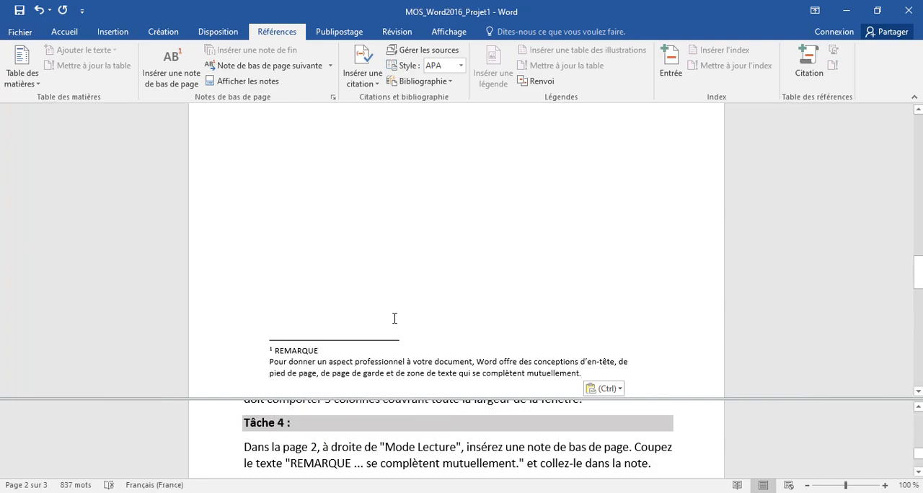
# Insert a "Processus simple en chevrons" SmartArt between the Mode Lecture paragraph and the "Programmation séquentielle" heading.
pyautogui.click(421, 465)
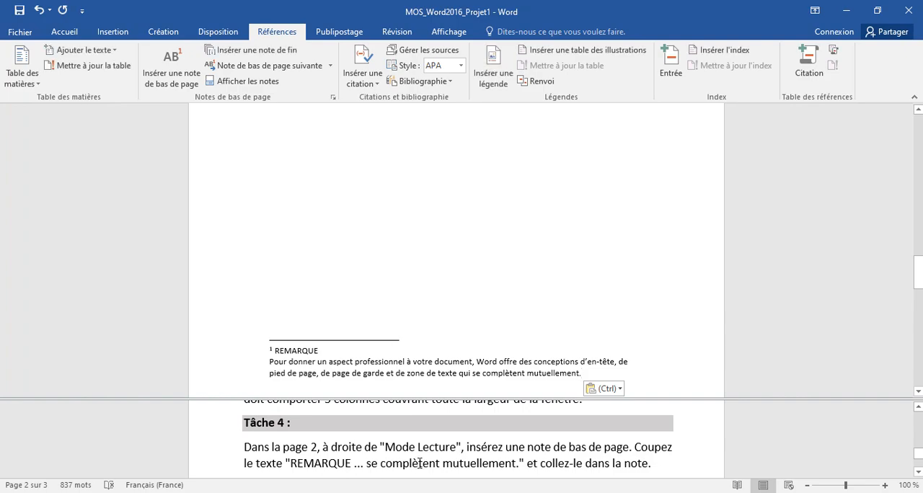
pyautogui.scroll(-2, 420, 464)
pyautogui.scroll(-1, 418, 465)
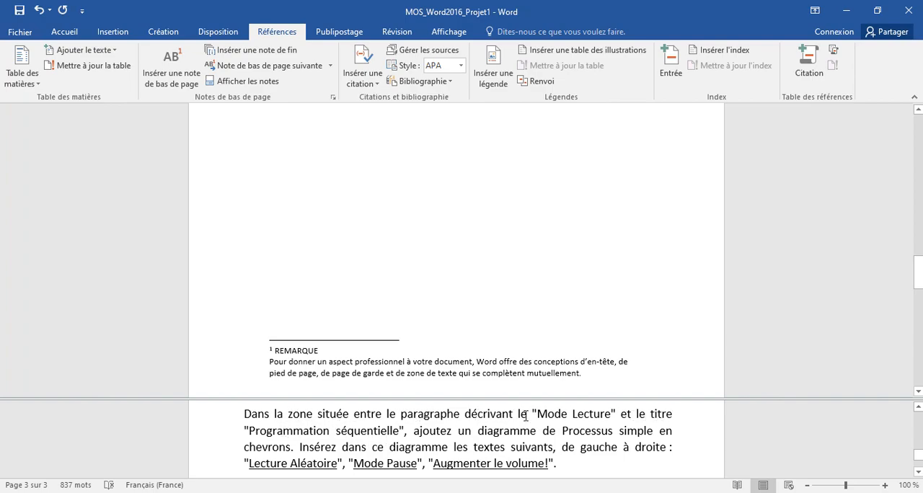
pyautogui.click(412, 232)
pyautogui.scroll(8, 411, 231)
pyautogui.scroll(2, 412, 232)
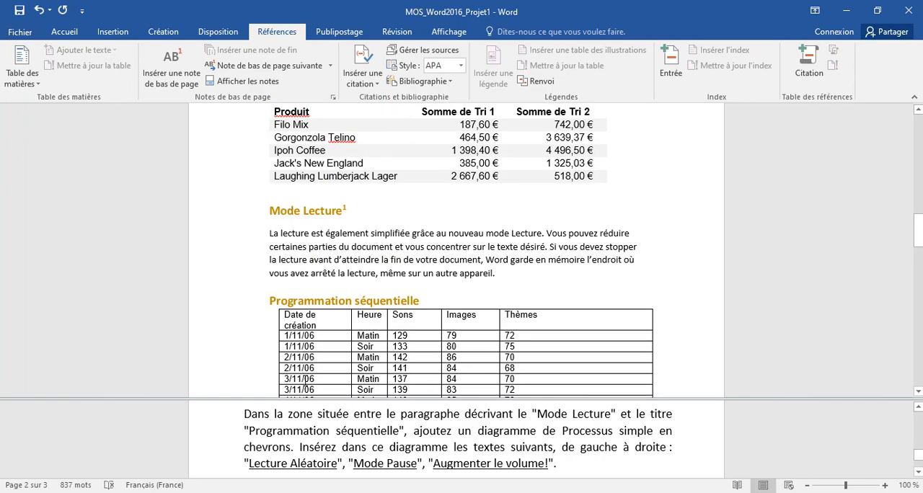
pyautogui.click(279, 284)
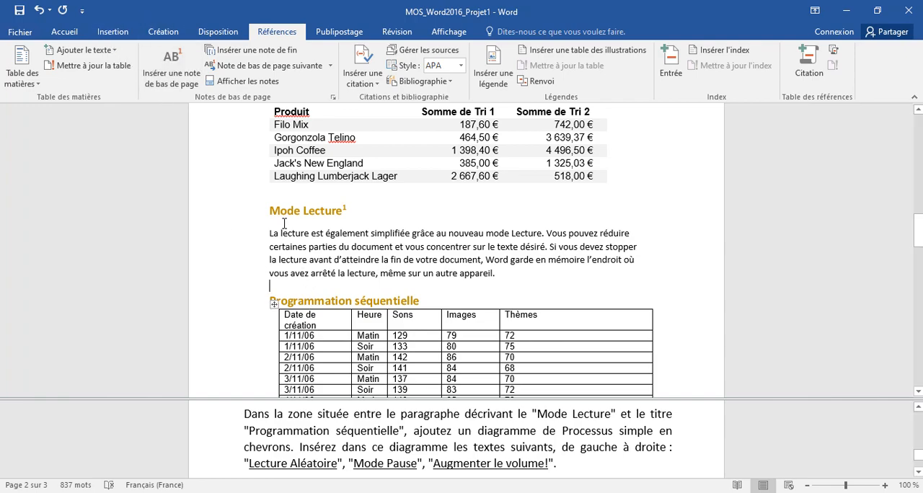
pyautogui.click(114, 34)
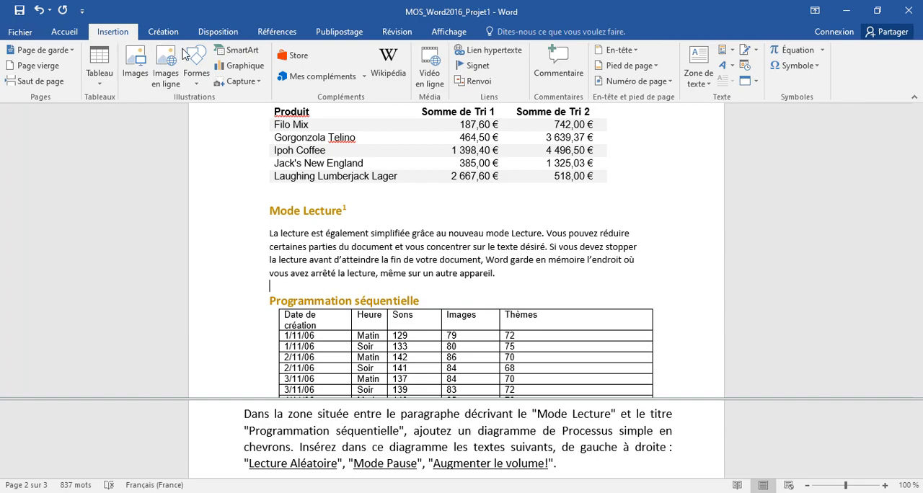
pyautogui.click(233, 53)
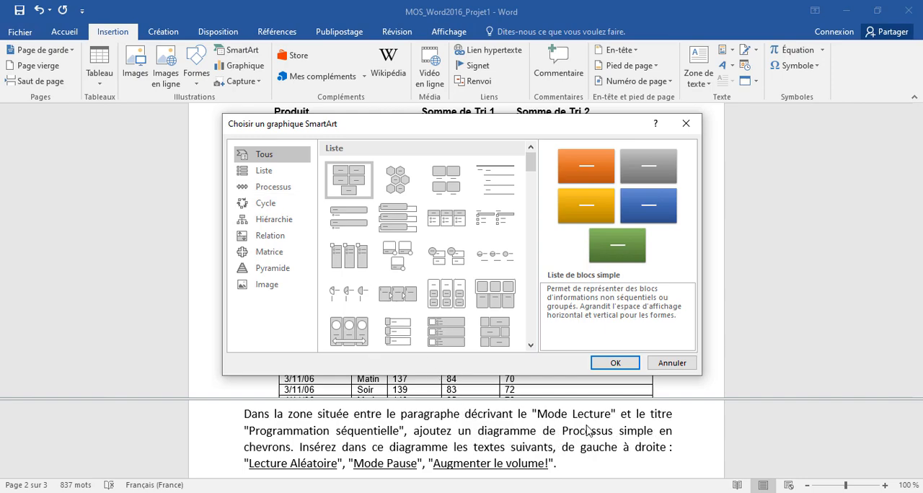
pyautogui.click(272, 187)
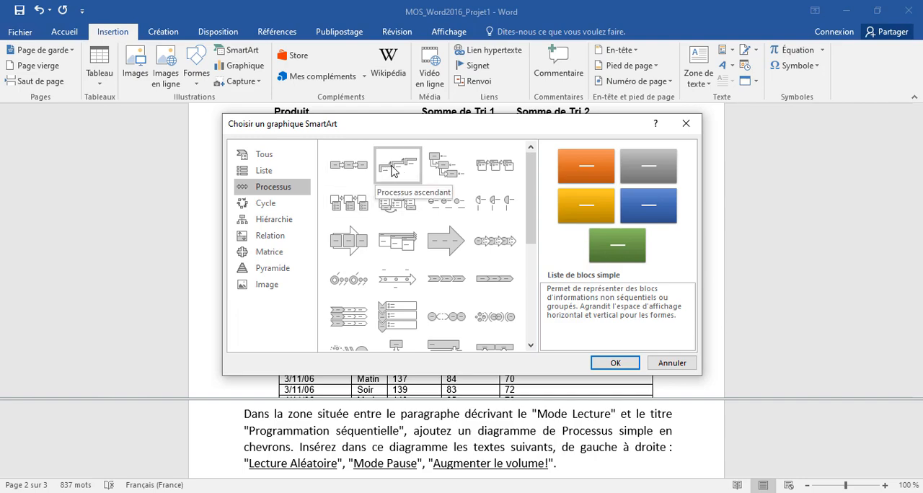
pyautogui.click(431, 276)
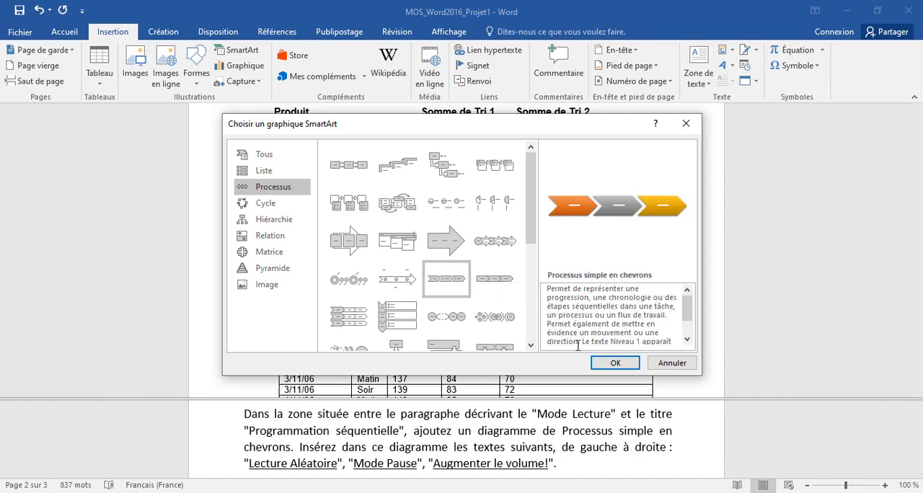
pyautogui.click(616, 362)
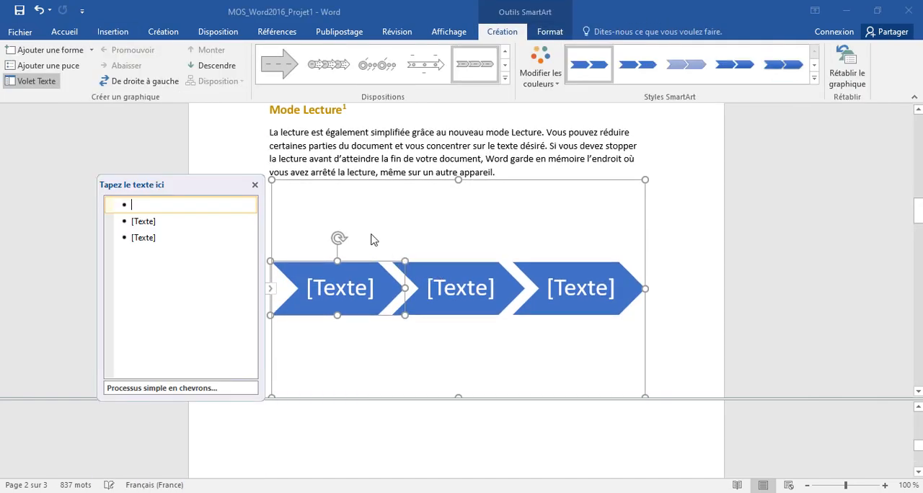
# Copy "Lecture Aléatoire" from the task instructions and paste it as text only into the first chevron.
pyautogui.click(487, 423)
pyautogui.scroll(-12, 484, 423)
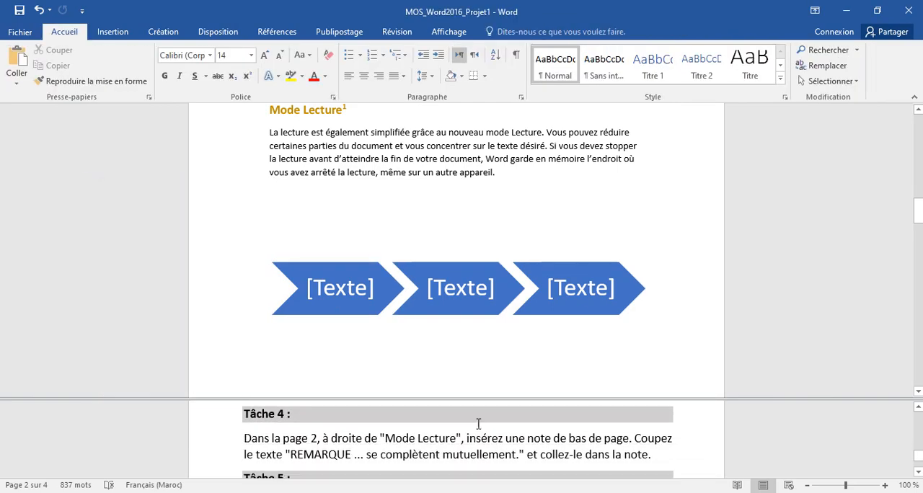
pyautogui.scroll(-5, 479, 425)
pyautogui.click(356, 448)
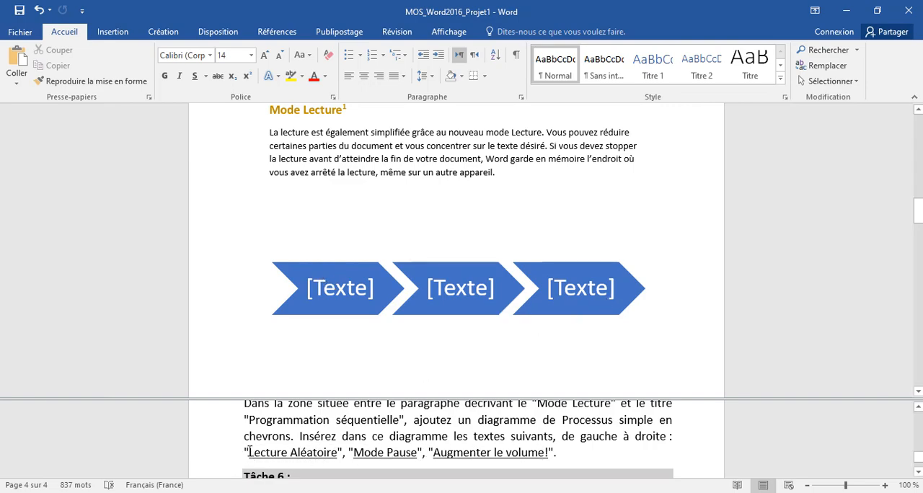
pyautogui.moveTo(257, 450); pyautogui.dragTo(336, 453)
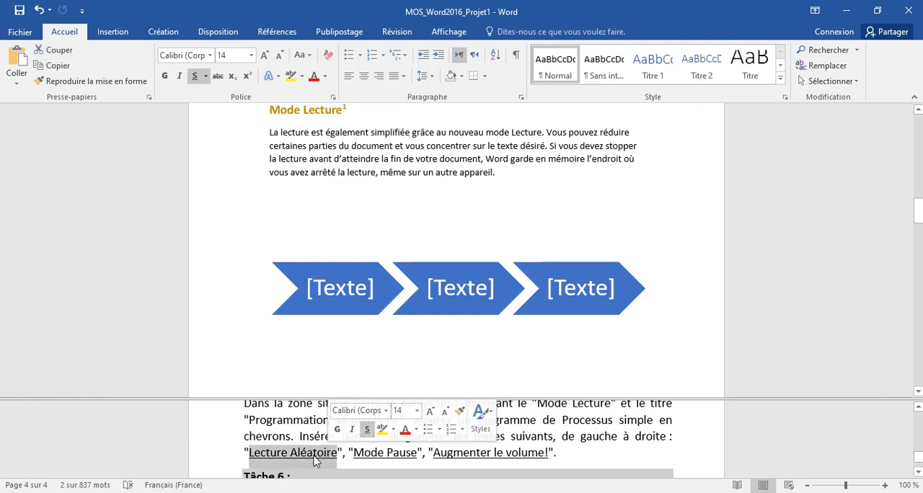
pyautogui.rightClick(314, 460)
pyautogui.click(340, 292)
pyautogui.click(340, 290)
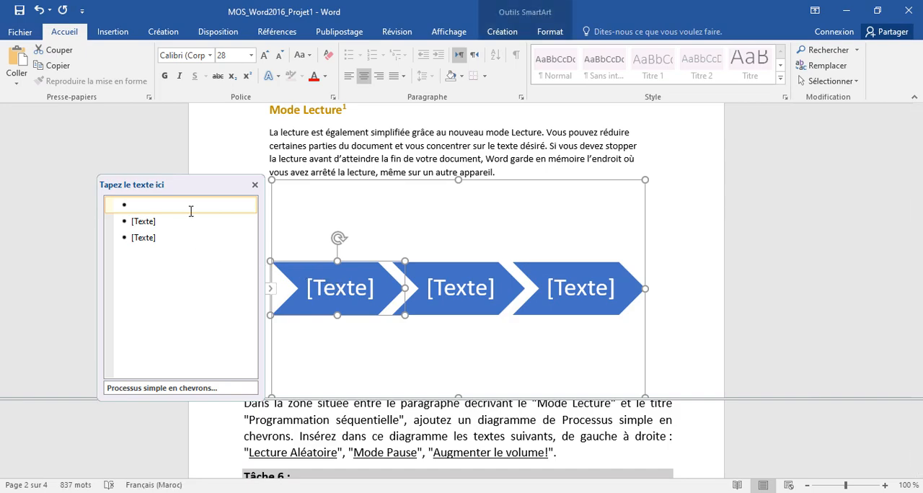
pyautogui.rightClick(154, 206)
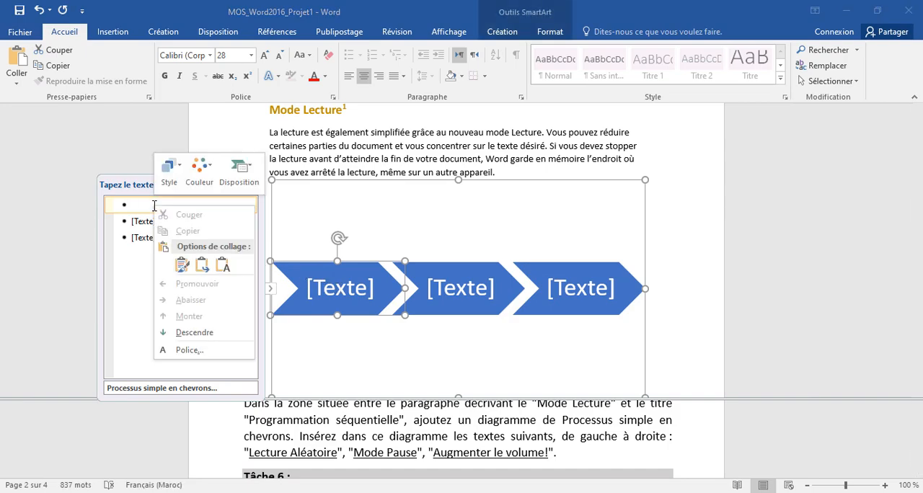
pyautogui.click(180, 266)
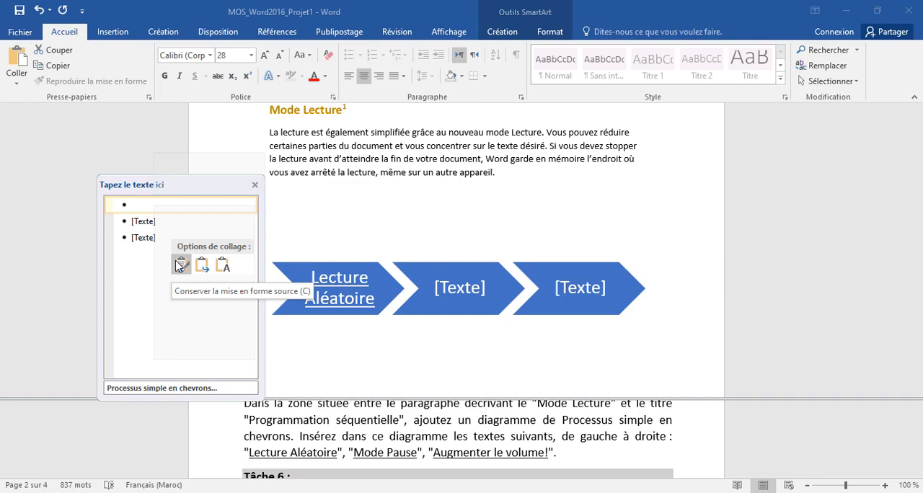
pyautogui.click(224, 267)
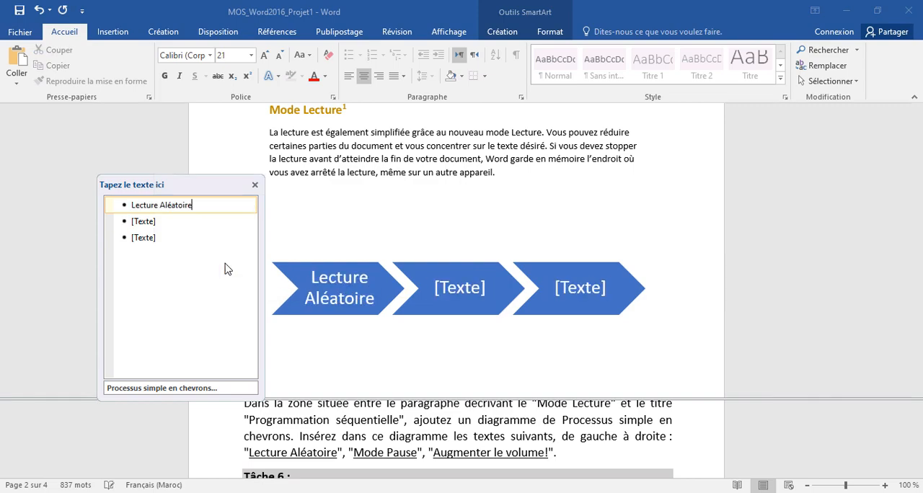
# Copy "Mode Pause" from the task instructions and paste it as text only into the second chevron.
pyautogui.click(359, 465)
pyautogui.moveTo(354, 453); pyautogui.dragTo(415, 460)
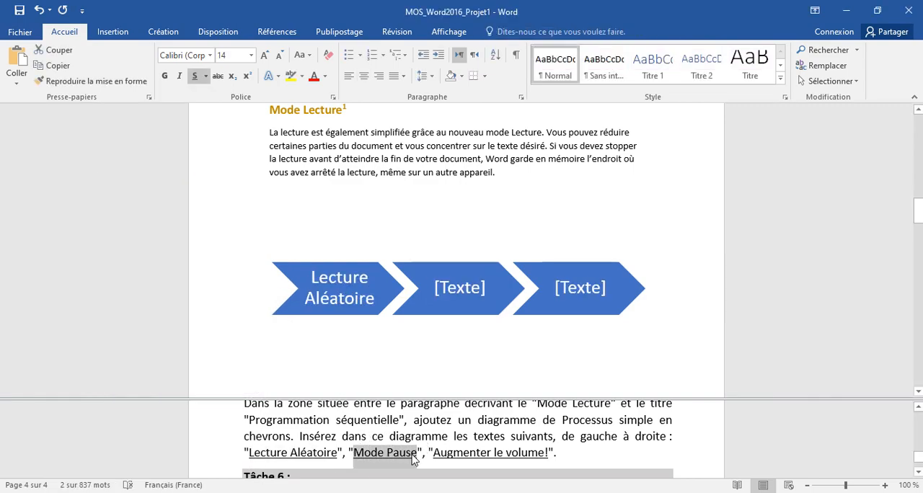
pyautogui.rightClick(415, 460)
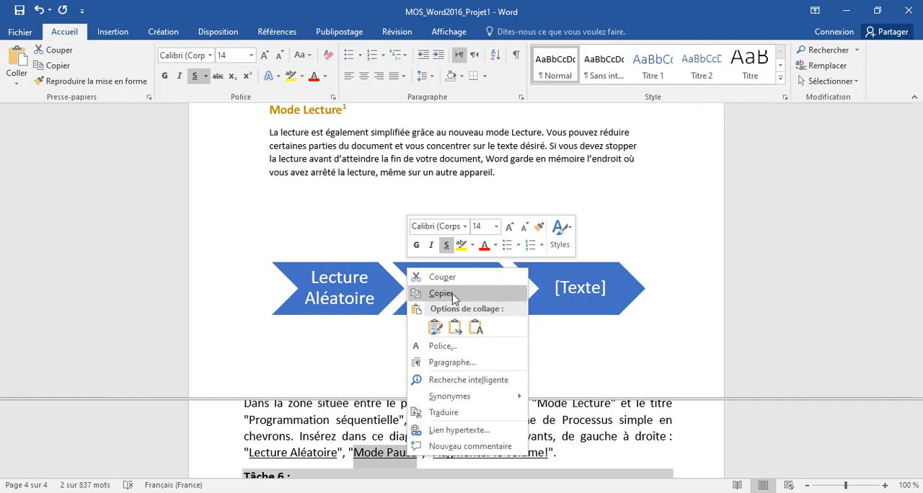
pyautogui.click(452, 294)
pyautogui.click(452, 291)
pyautogui.click(407, 292)
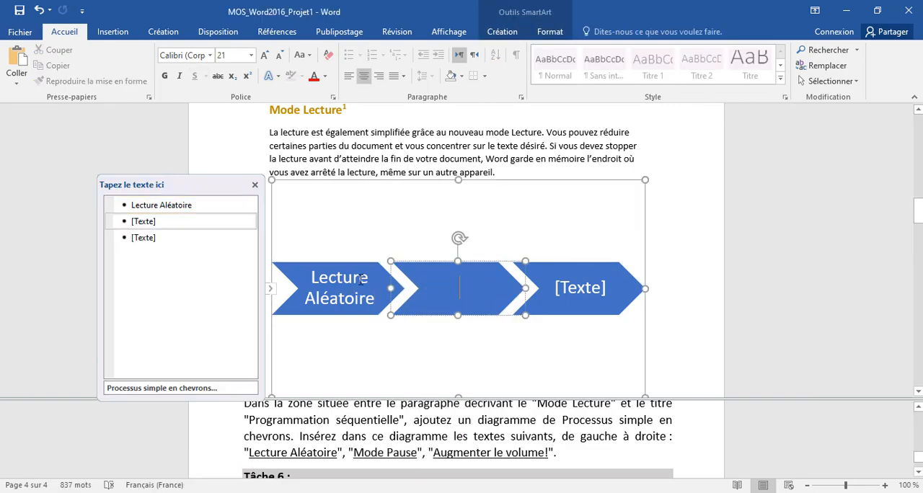
pyautogui.click(159, 222)
pyautogui.rightClick(160, 223)
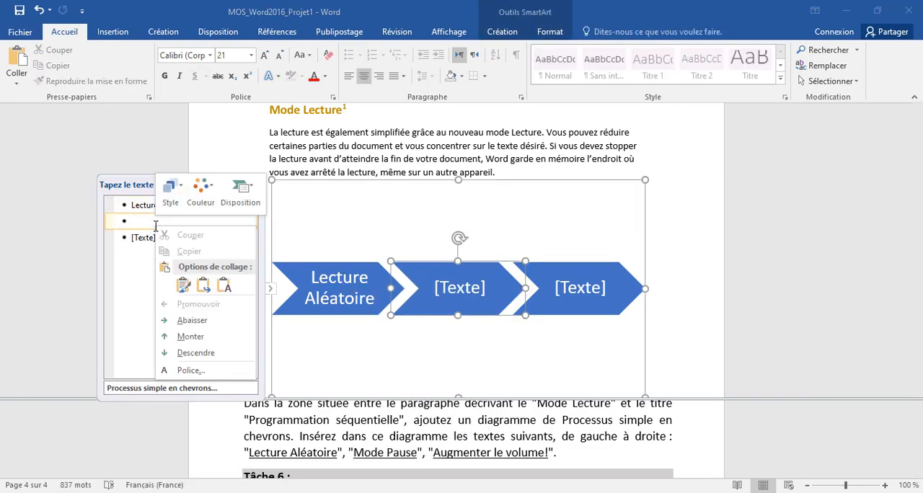
pyautogui.click(224, 286)
# Copy "Augmenter le volume!" into the third chevron as text only and close the diagram's text pane.
pyautogui.click(431, 447)
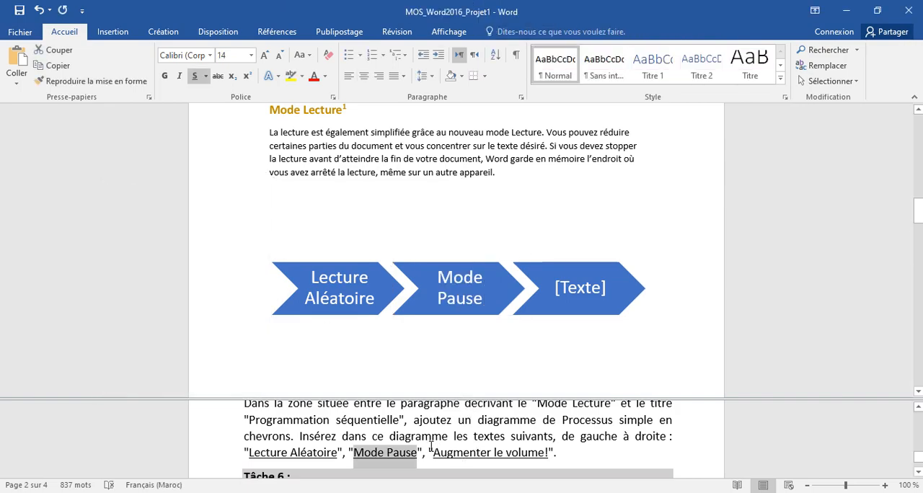
pyautogui.moveTo(433, 453); pyautogui.dragTo(549, 453)
pyautogui.rightClick(520, 452)
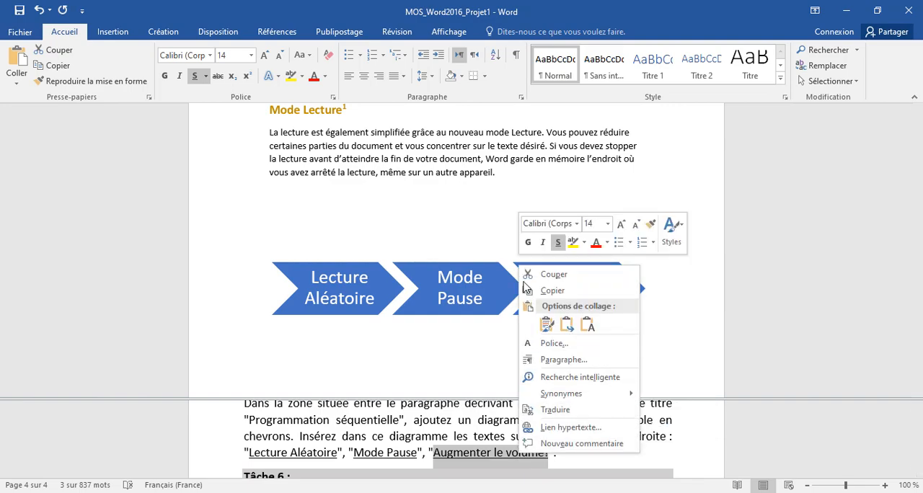
pyautogui.click(537, 290)
pyautogui.click(482, 298)
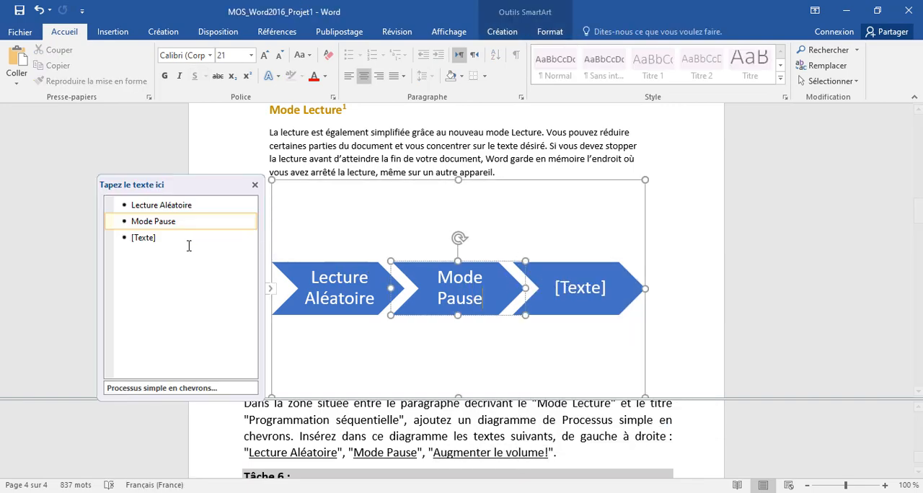
pyautogui.click(138, 240)
pyautogui.rightClick(138, 240)
pyautogui.click(207, 303)
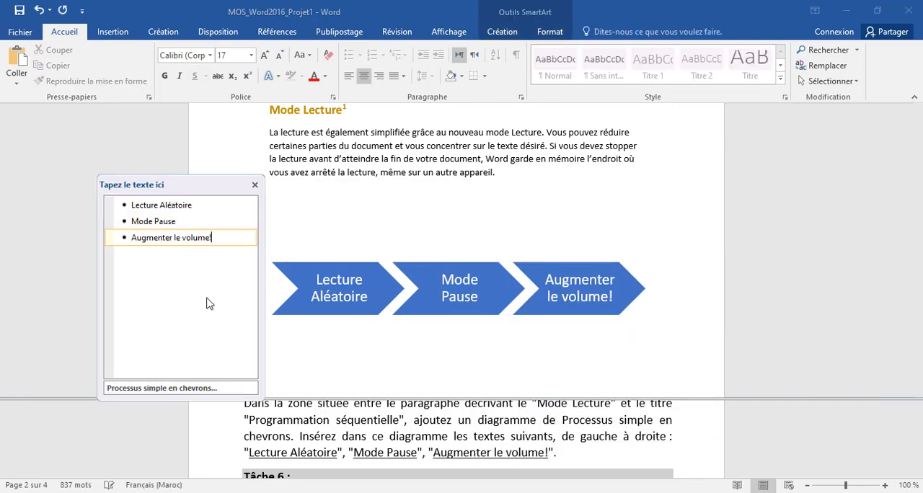
pyautogui.click(254, 187)
pyautogui.click(652, 332)
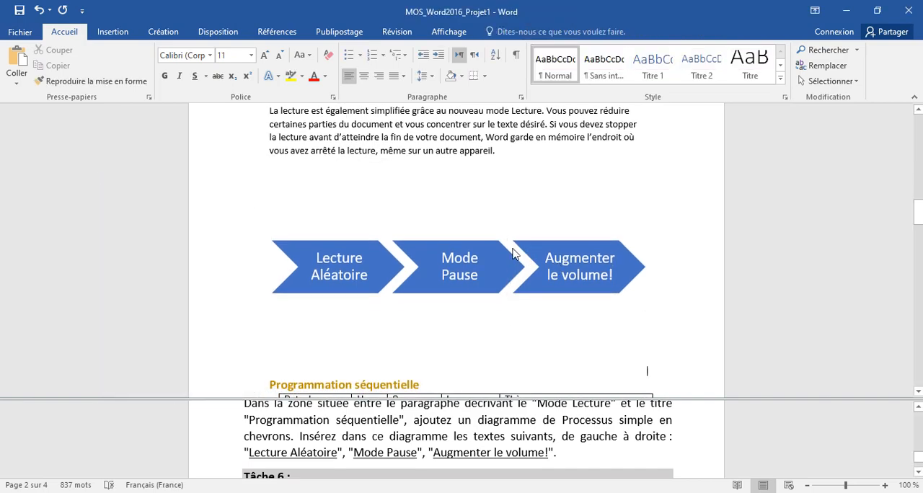
# Copy the word "Vidéo" from the Tâche 6 instructions.
pyautogui.click(463, 444)
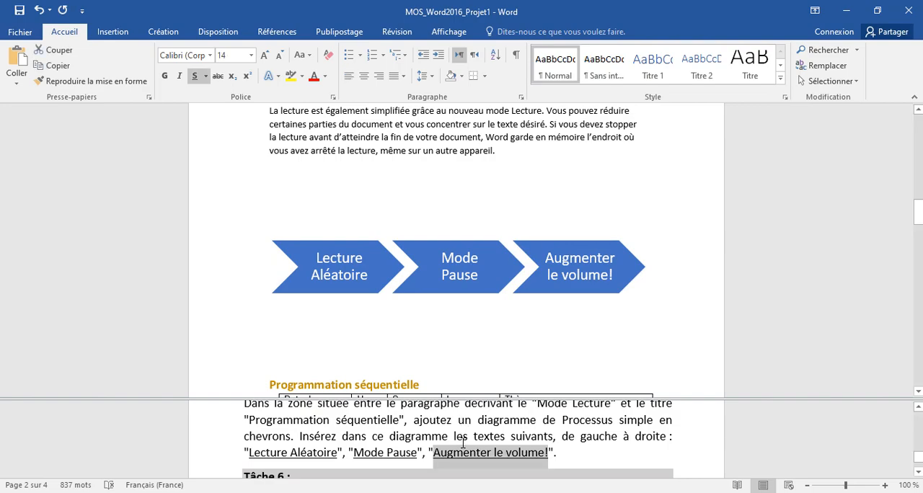
pyautogui.scroll(-2, 463, 445)
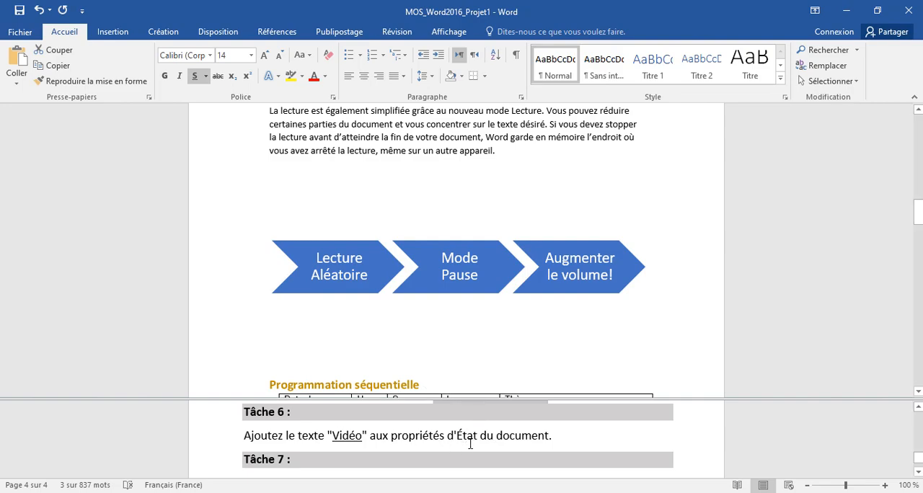
pyautogui.doubleClick(354, 435)
pyautogui.rightClick(351, 435)
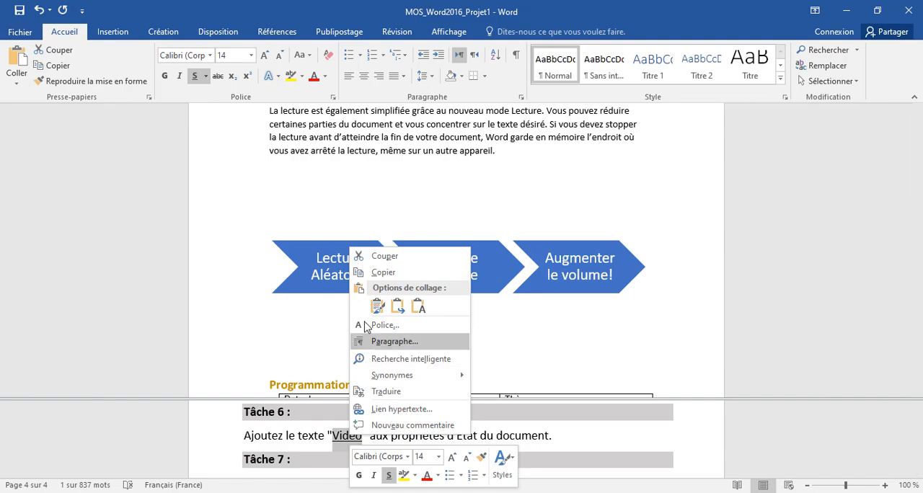
pyautogui.click(378, 273)
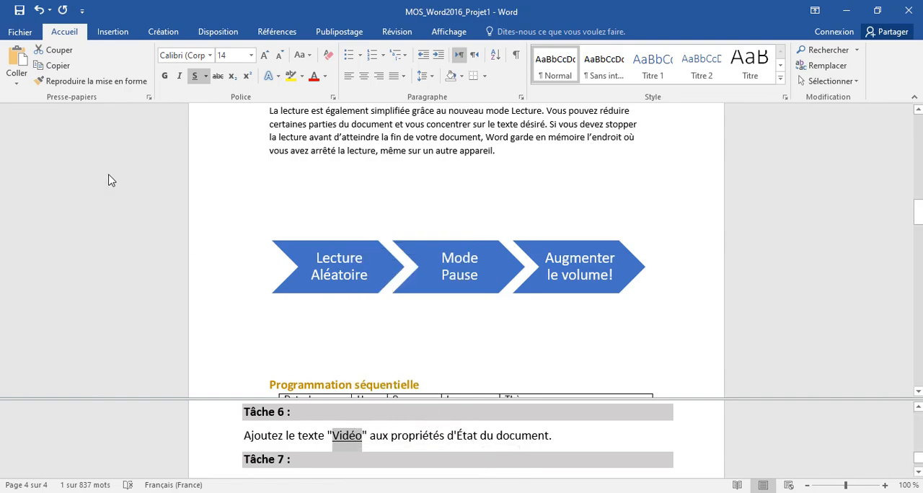
# Paste "Vidéo" into the document's Status (État) property among all document properties, and return to the document.
pyautogui.click(20, 32)
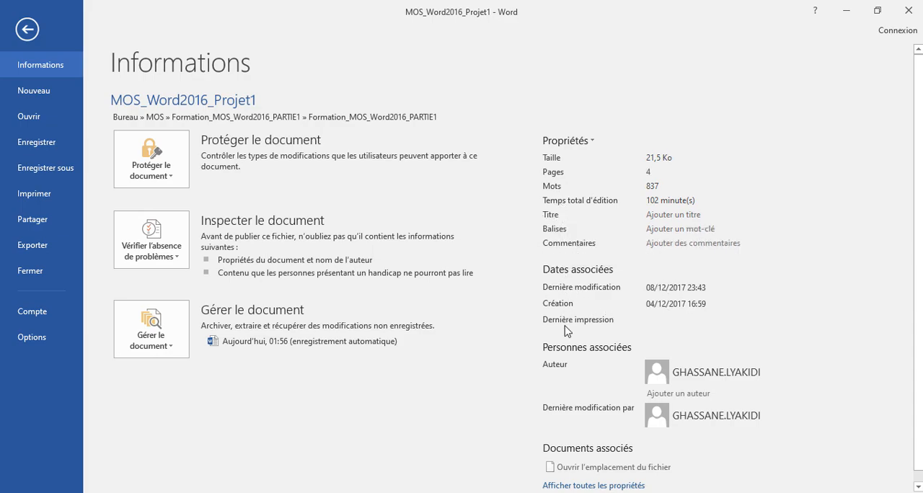
pyautogui.click(600, 486)
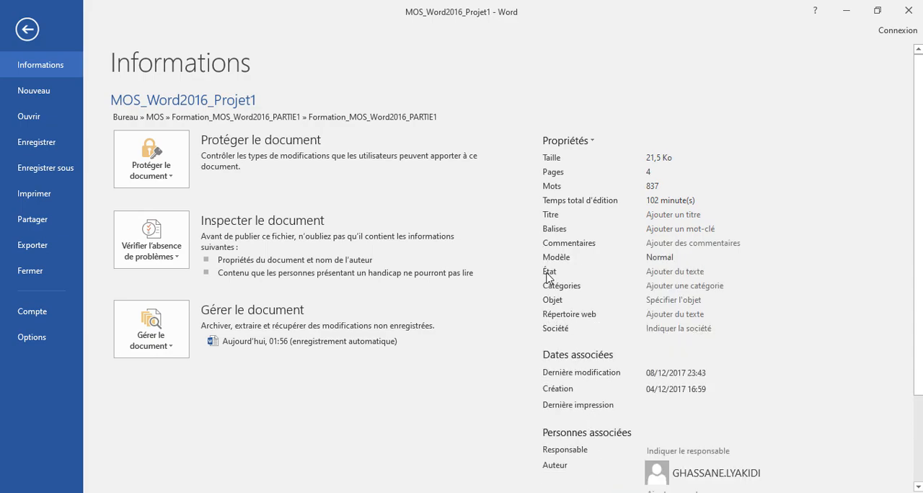
pyautogui.click(656, 272)
pyautogui.rightClick(657, 272)
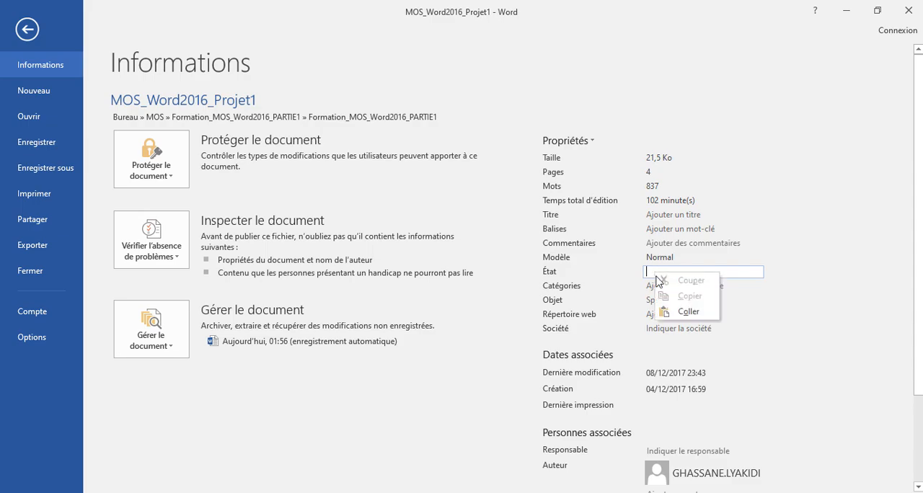
pyautogui.click(668, 308)
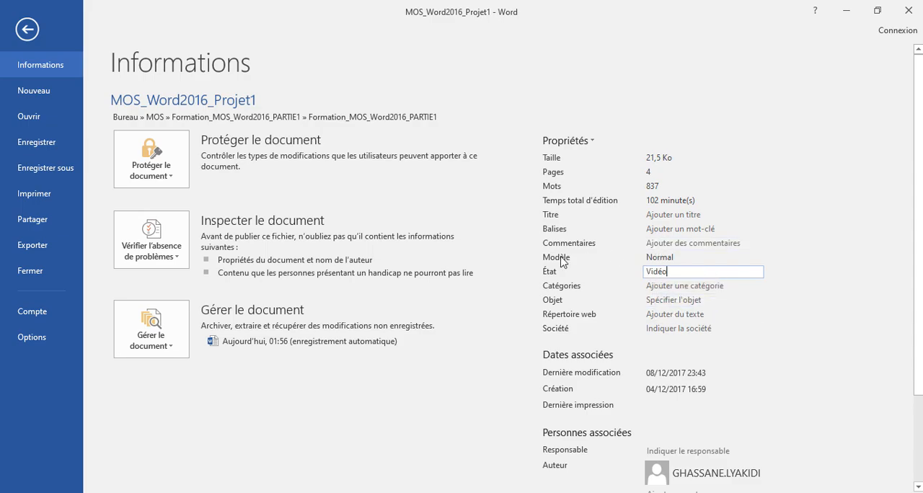
pyautogui.click(28, 30)
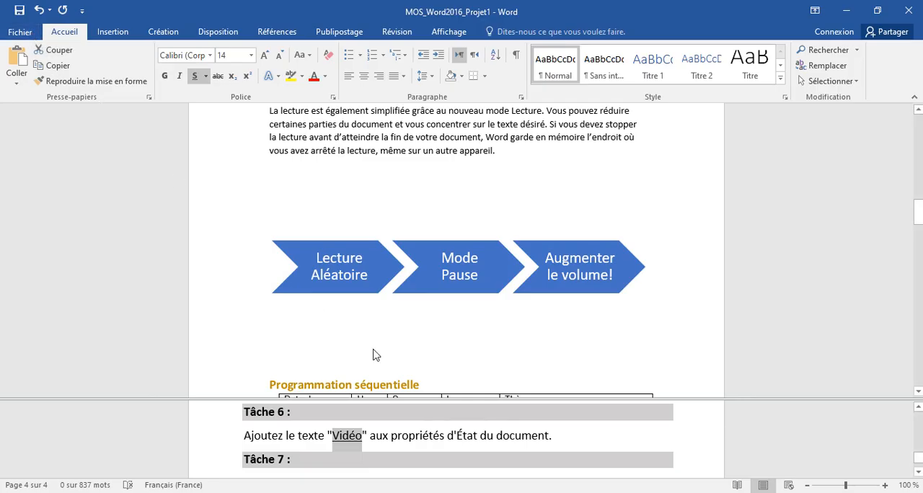
# Read the Tâche 7 instructions and turn on always displaying Tabulations formatting marks in the display options.
pyautogui.scroll(-1, 482, 441)
pyautogui.scroll(-1, 481, 441)
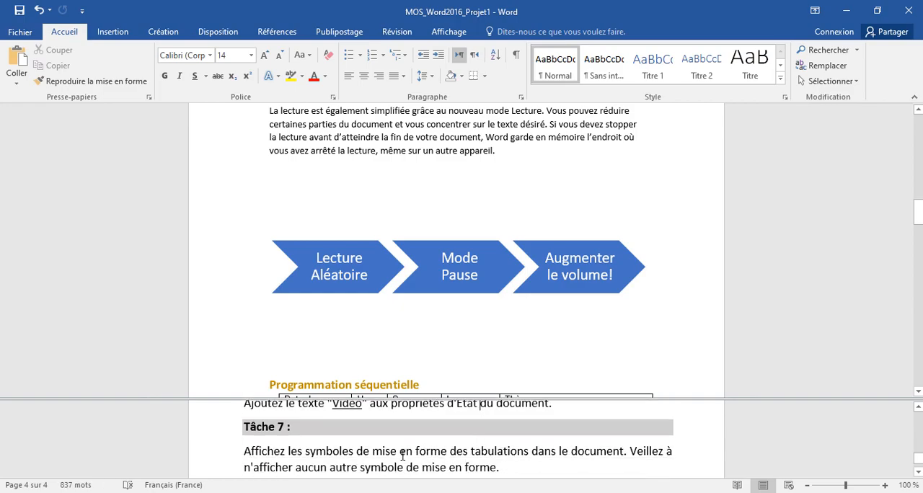
pyautogui.scroll(-1, 373, 453)
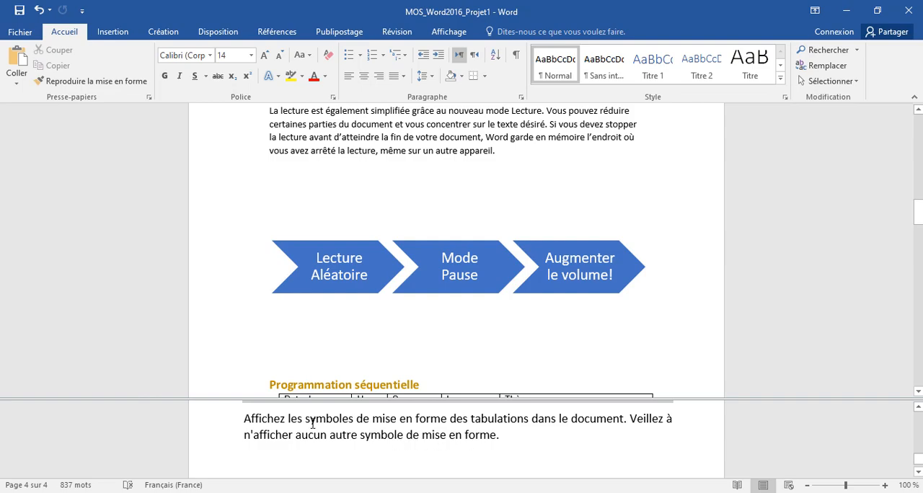
pyautogui.doubleClick(484, 417)
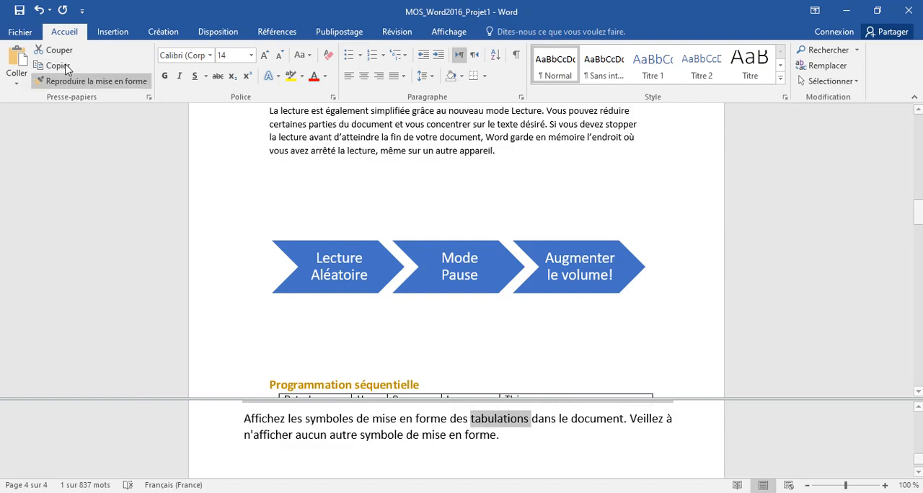
pyautogui.click(21, 32)
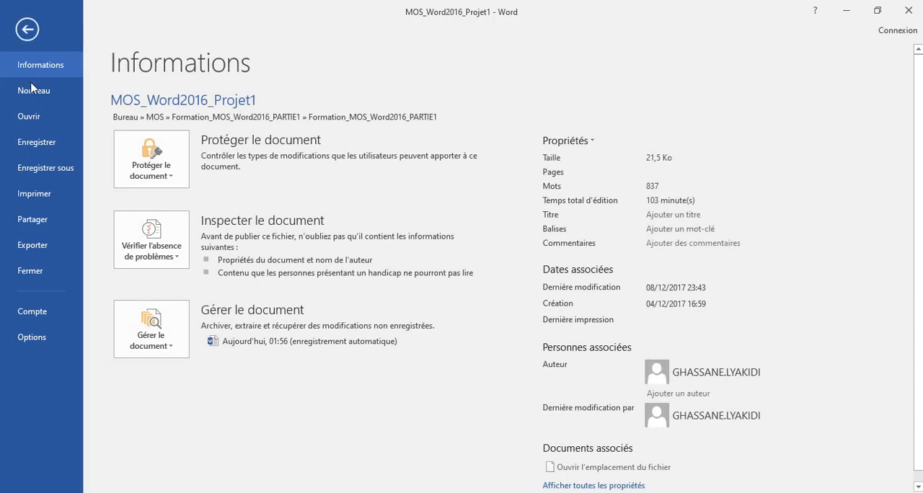
pyautogui.click(33, 338)
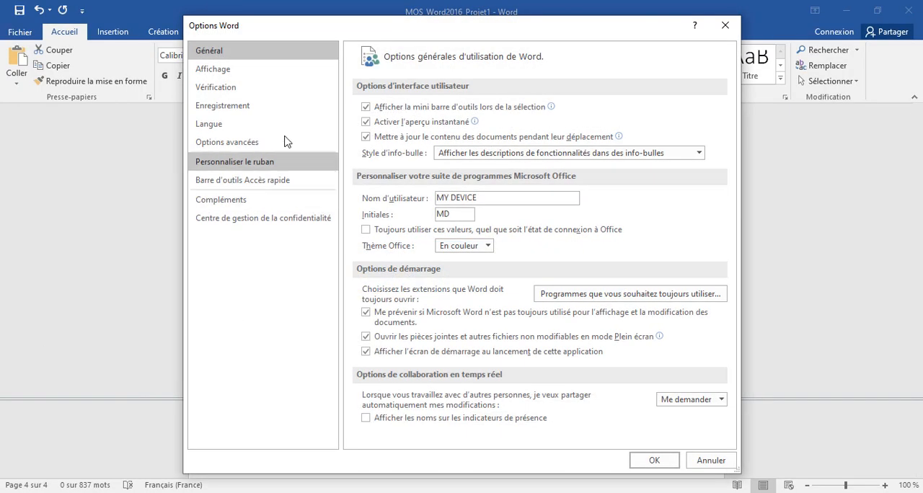
pyautogui.click(216, 70)
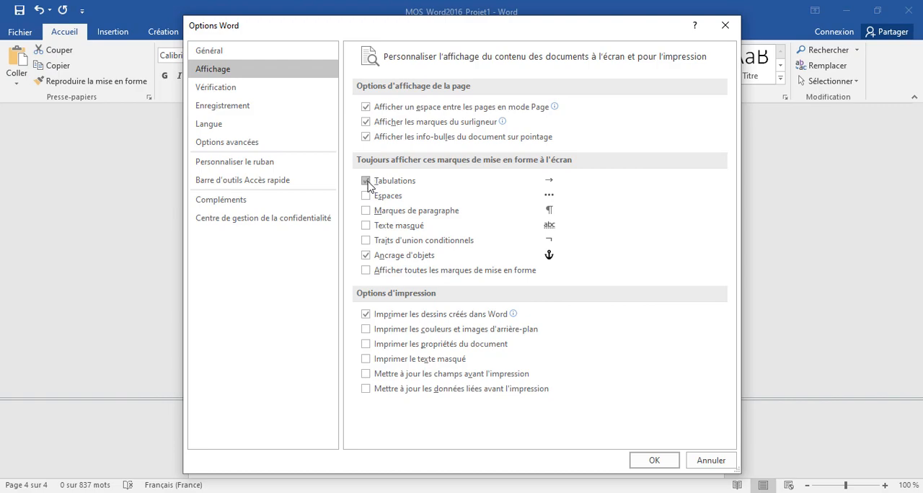
pyautogui.click(656, 460)
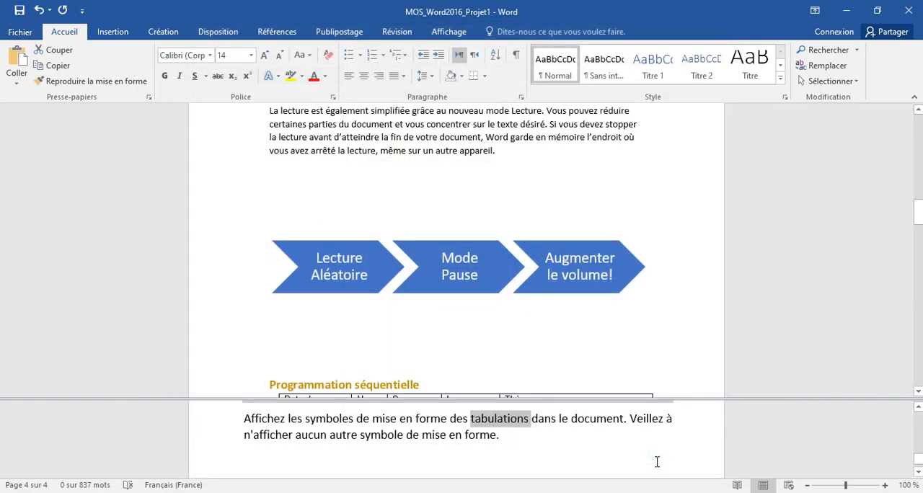
pyautogui.click(600, 453)
pyautogui.scroll(-2, 600, 453)
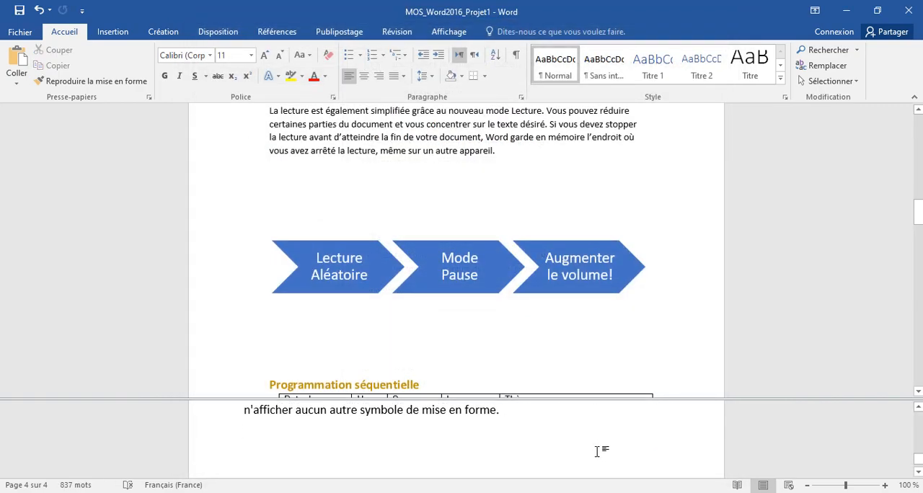
pyautogui.scroll(1, 495, 436)
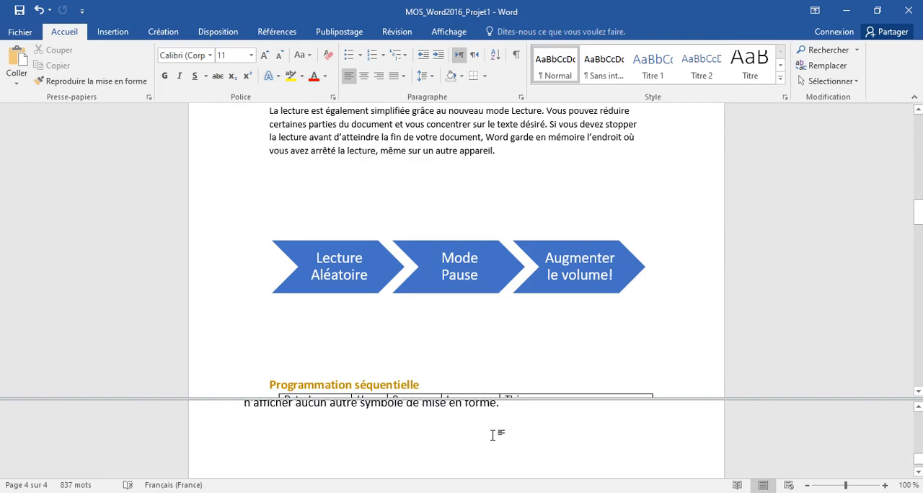
pyautogui.scroll(1, 493, 435)
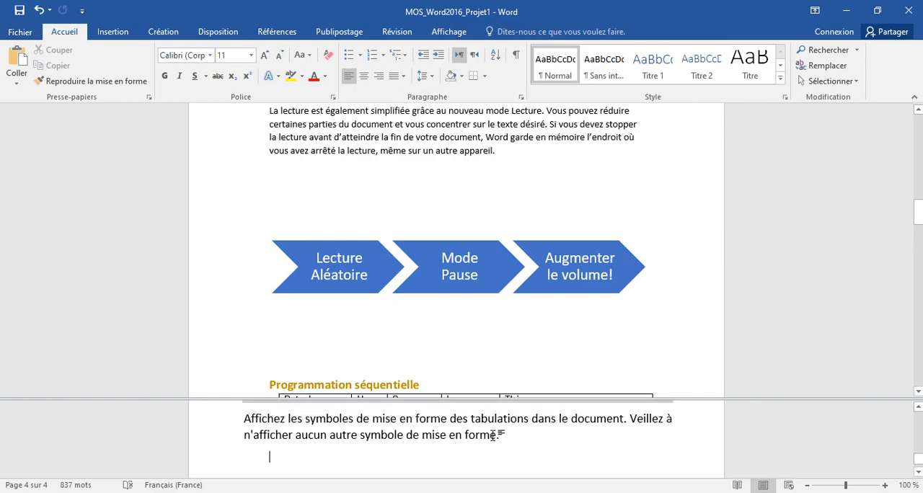